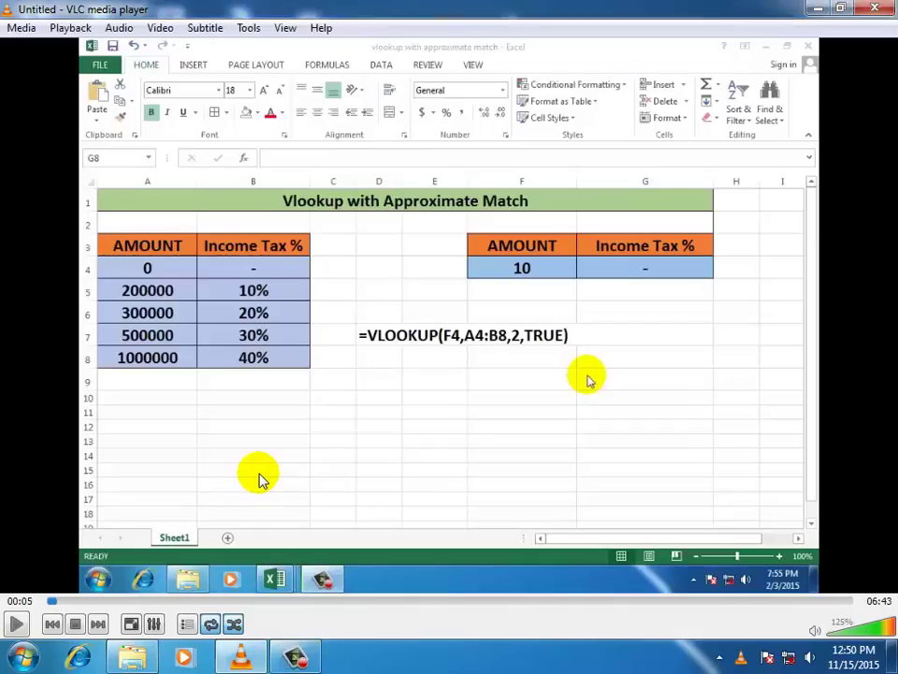
# - Show the 'vlookup with approximate match' workbook full screen, with its tax-bracket table and lookup cells
pyautogui.doubleClick(261, 477)
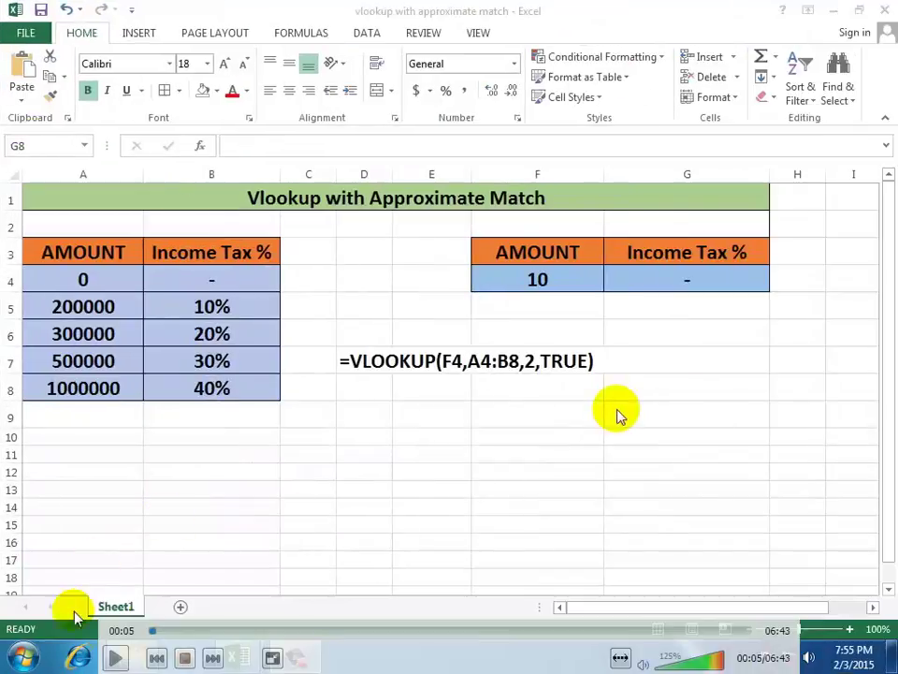
pyautogui.click(122, 658)
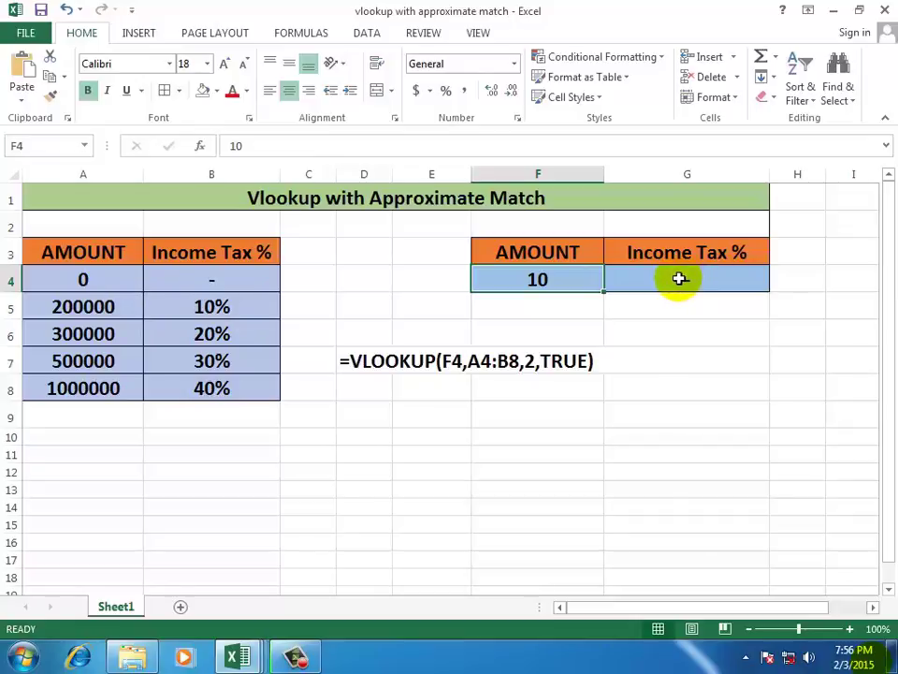
pyautogui.click(86, 250)
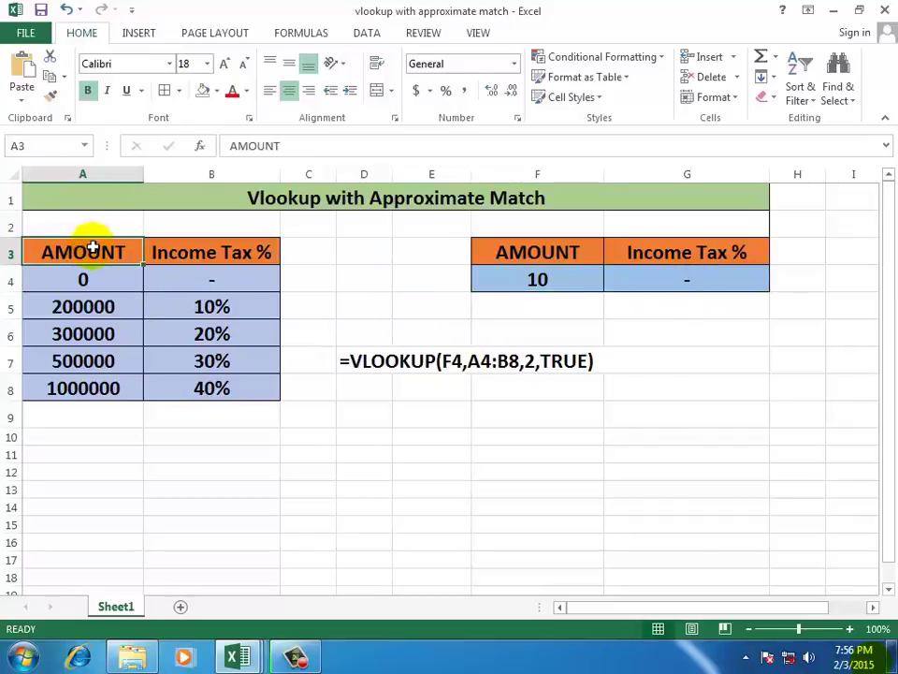
pyautogui.click(178, 253)
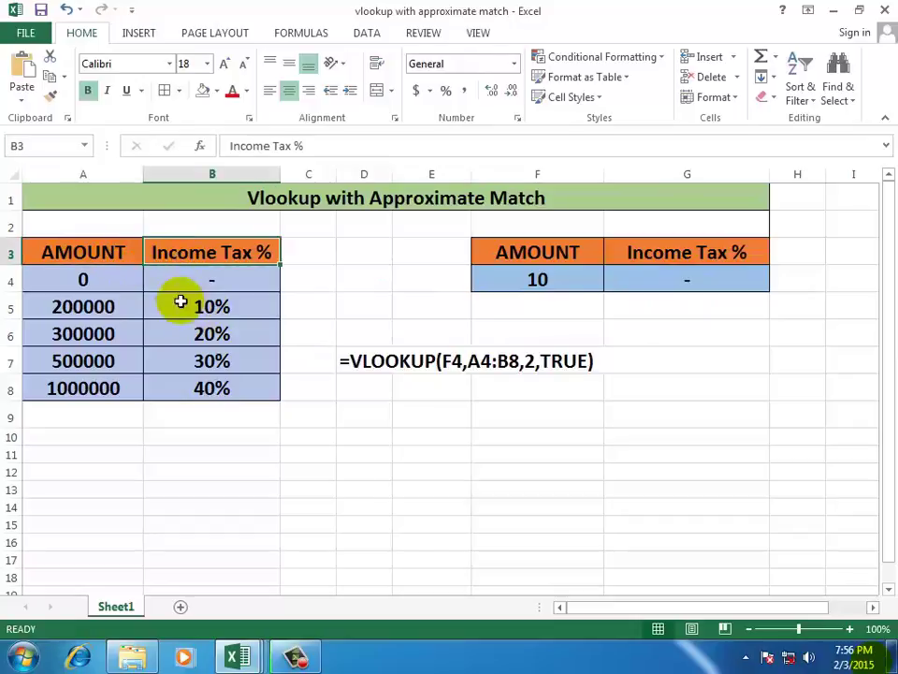
pyautogui.click(73, 252)
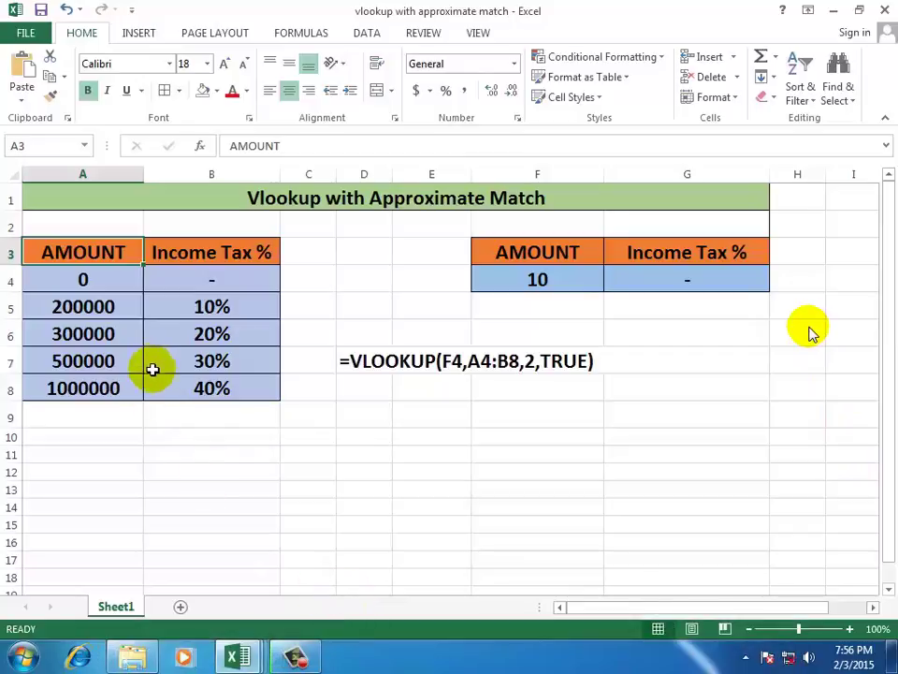
pyautogui.click(95, 279)
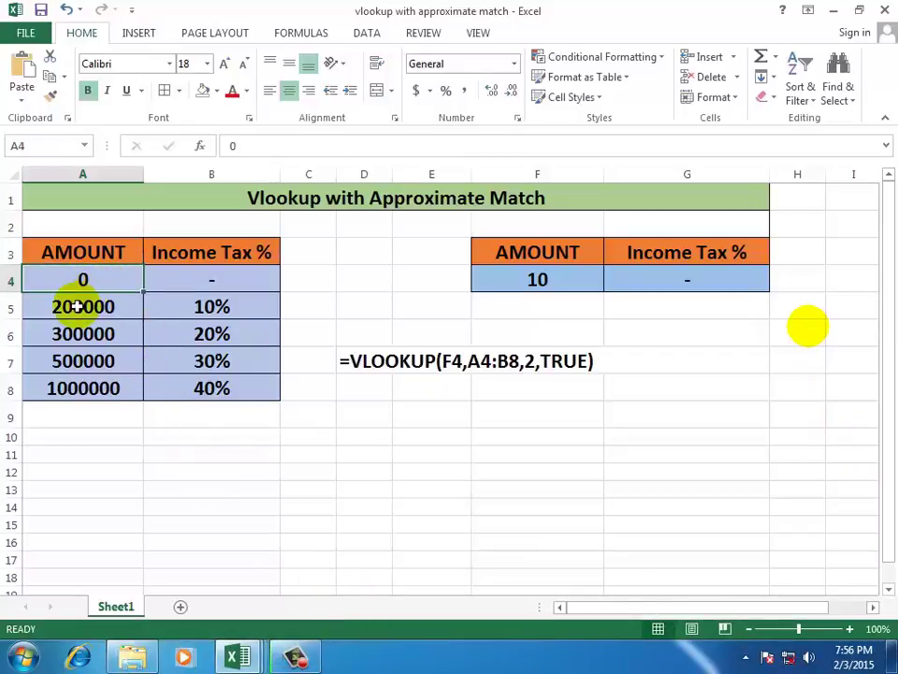
pyautogui.click(75, 306)
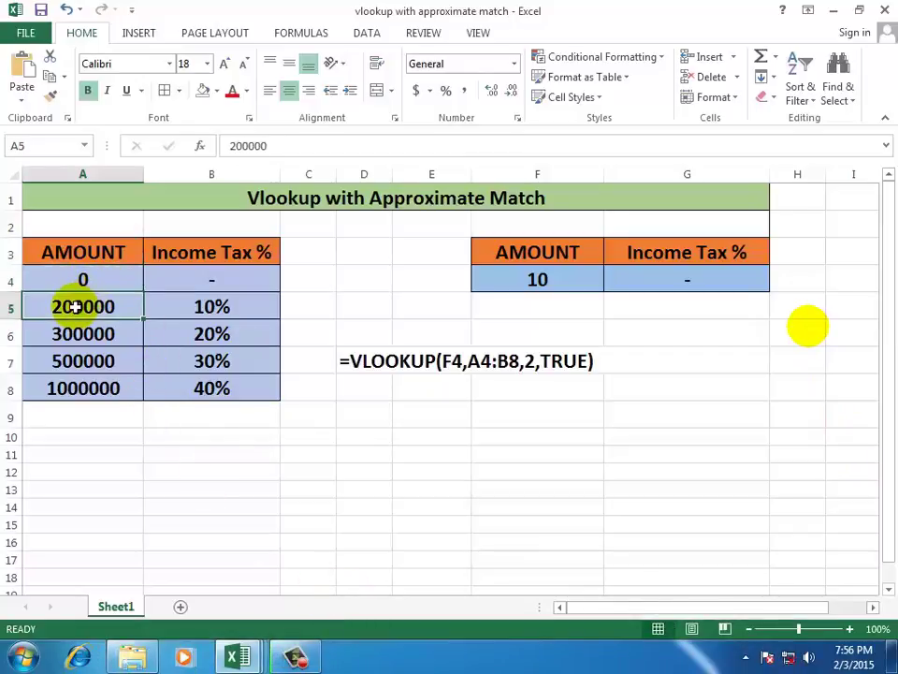
pyautogui.click(219, 276)
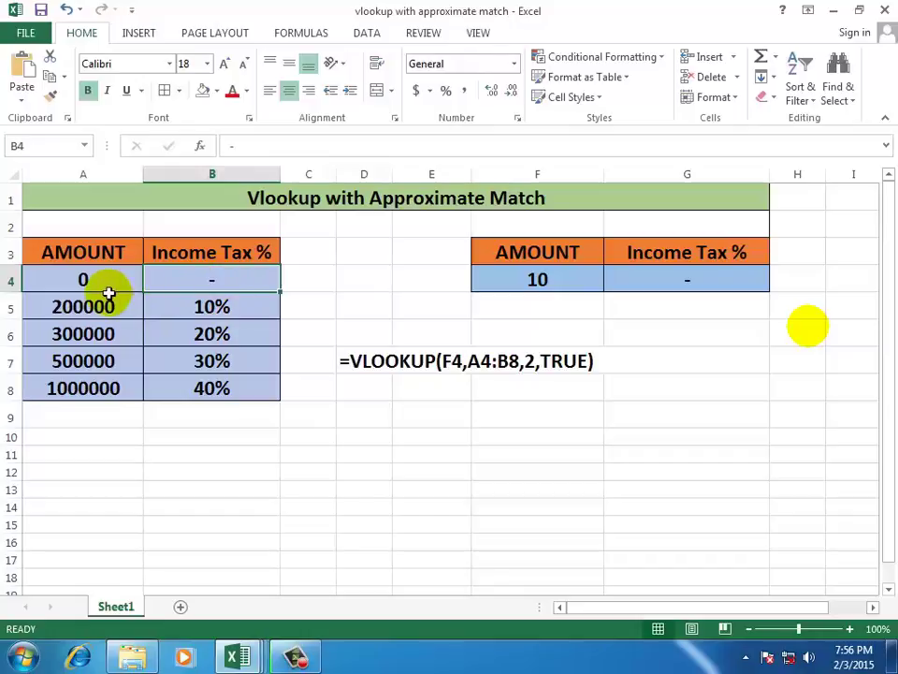
pyautogui.moveTo(100, 306); pyautogui.dragTo(101, 325)
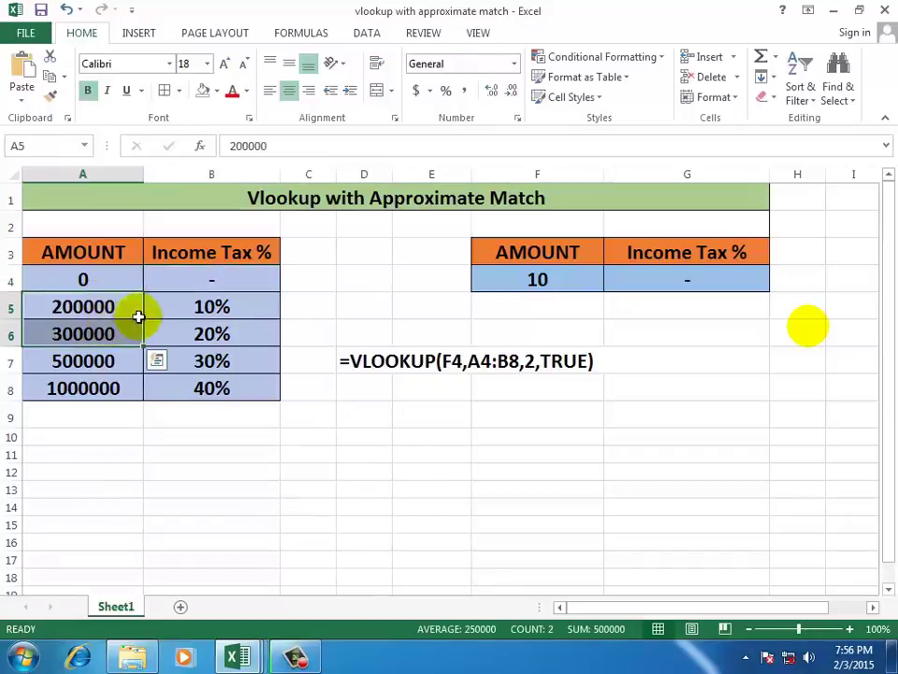
pyautogui.click(240, 299)
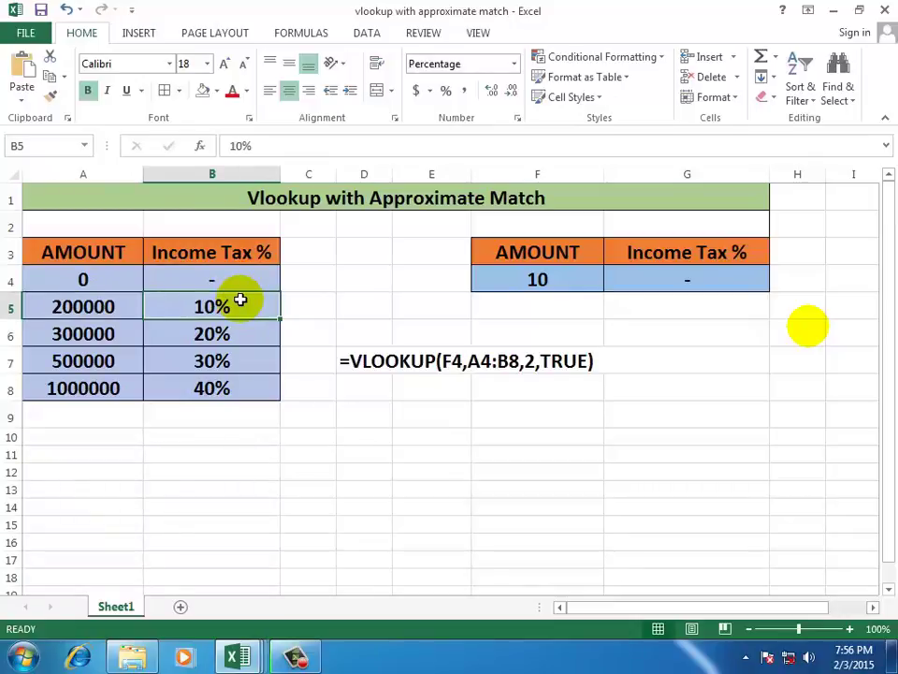
pyautogui.click(74, 334)
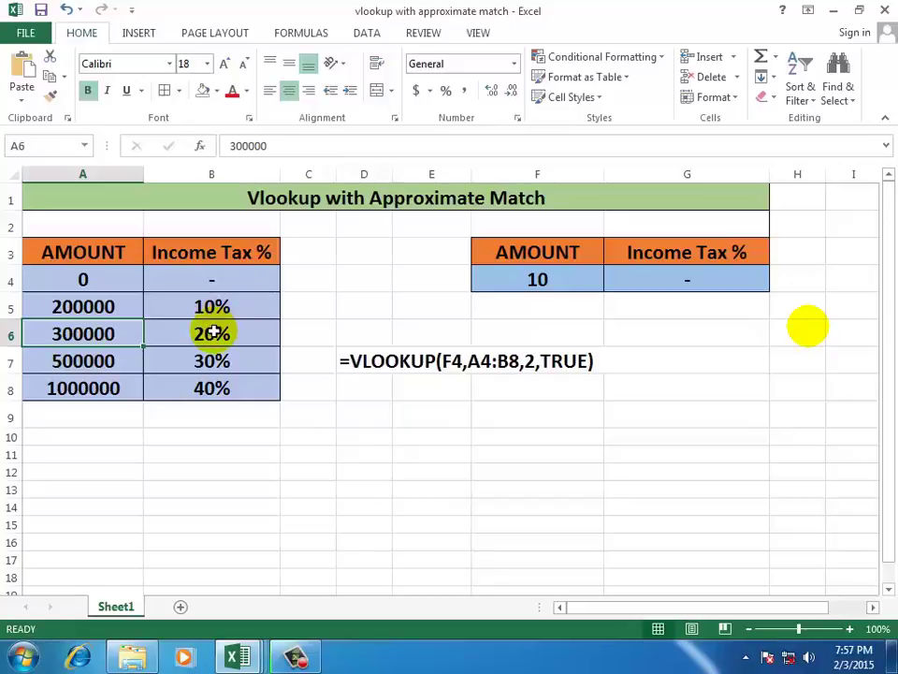
pyautogui.click(213, 333)
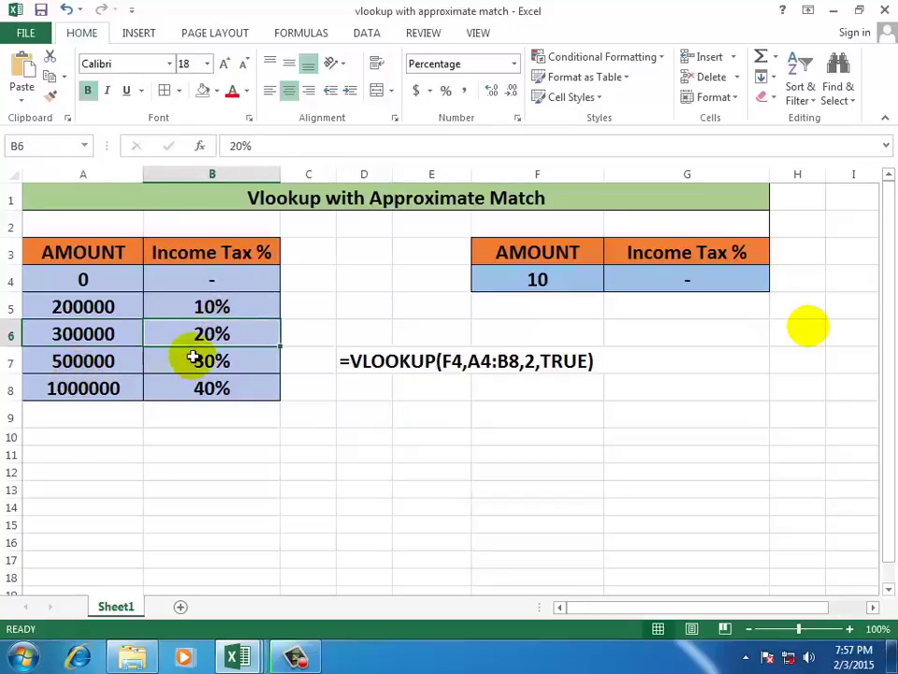
pyautogui.click(192, 356)
pyautogui.click(80, 395)
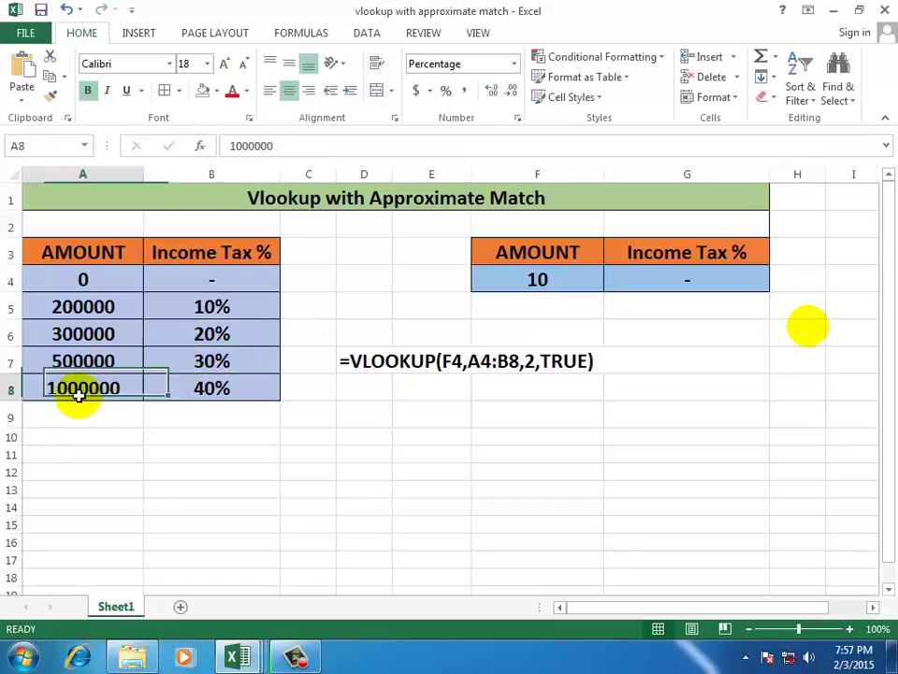
pyautogui.click(199, 393)
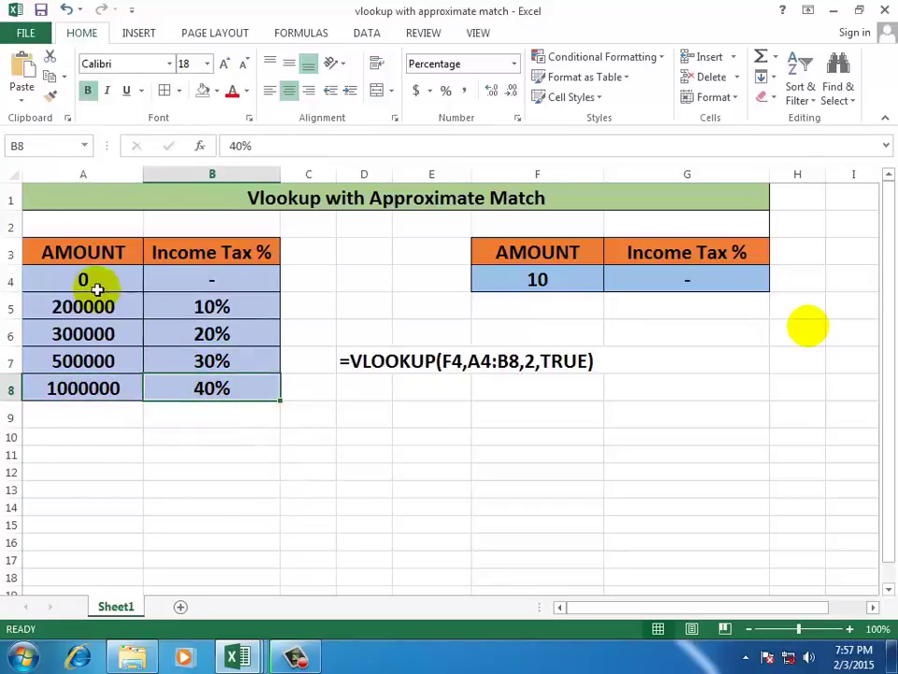
pyautogui.moveTo(72, 277); pyautogui.dragTo(73, 300)
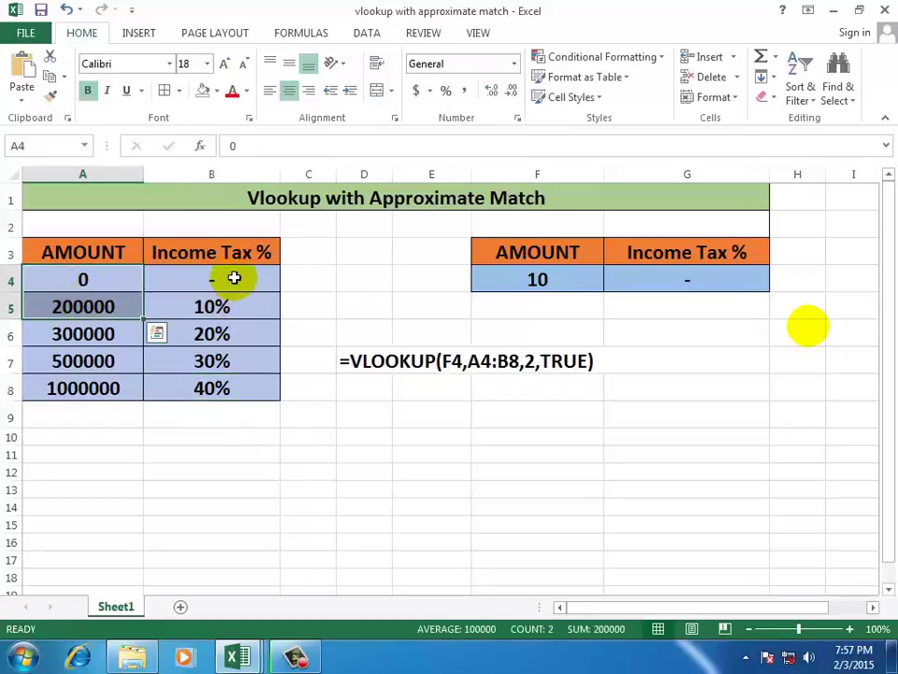
pyautogui.click(234, 278)
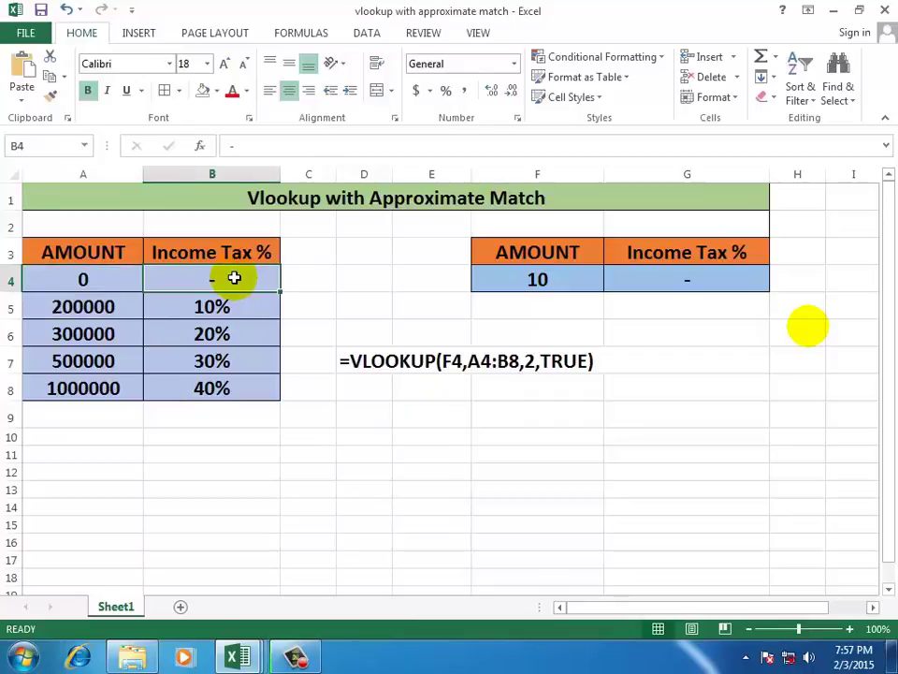
pyautogui.moveTo(80, 305); pyautogui.dragTo(82, 327)
pyautogui.click(228, 307)
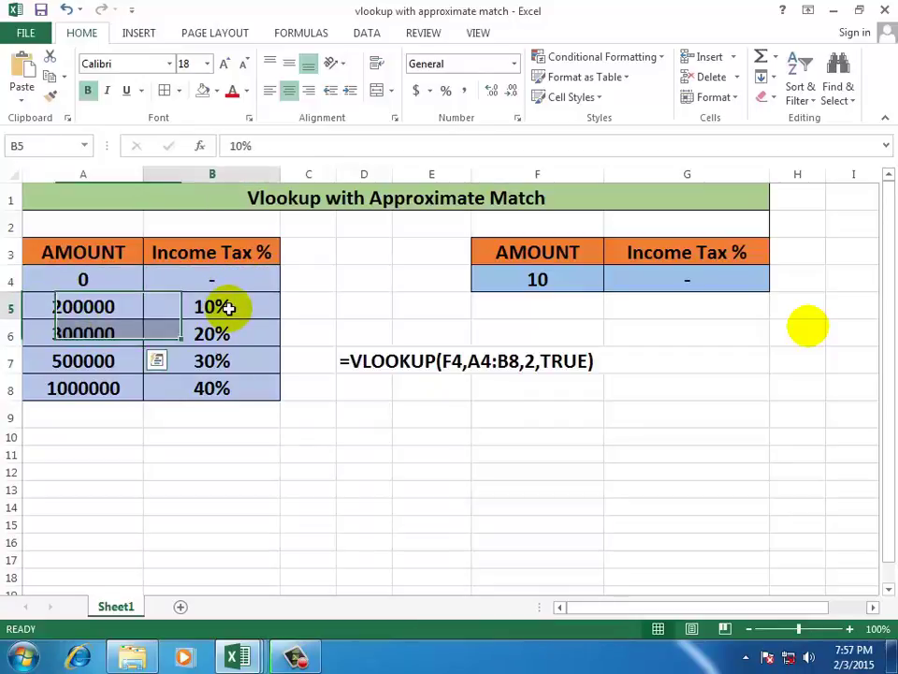
pyautogui.moveTo(100, 302)
pyautogui.mouseDown()
pyautogui.moveTo(97, 323)
pyautogui.moveTo(105, 322)
pyautogui.mouseUp()
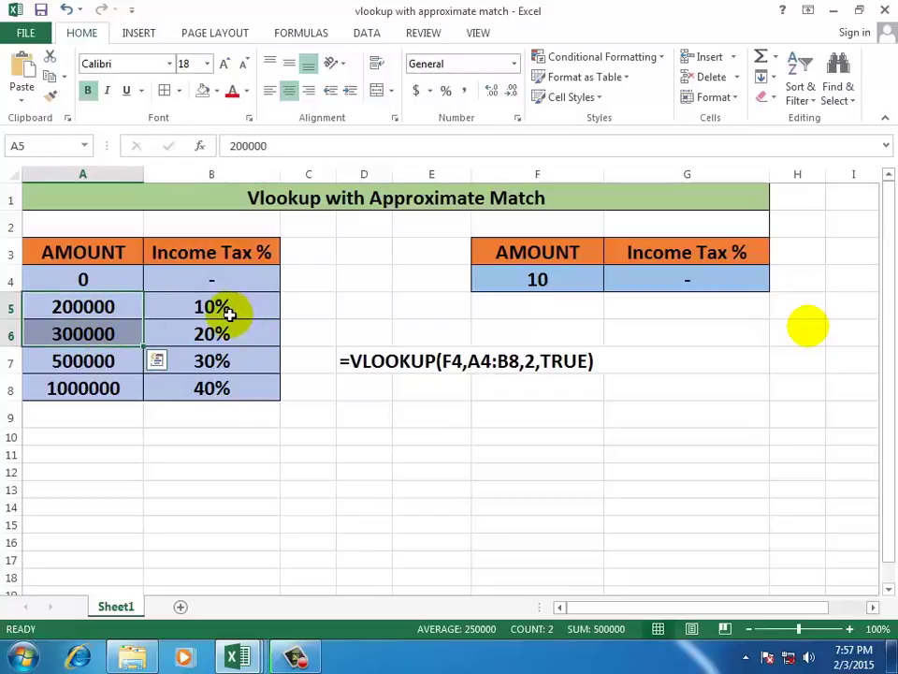
pyautogui.moveTo(90, 329); pyautogui.dragTo(87, 360)
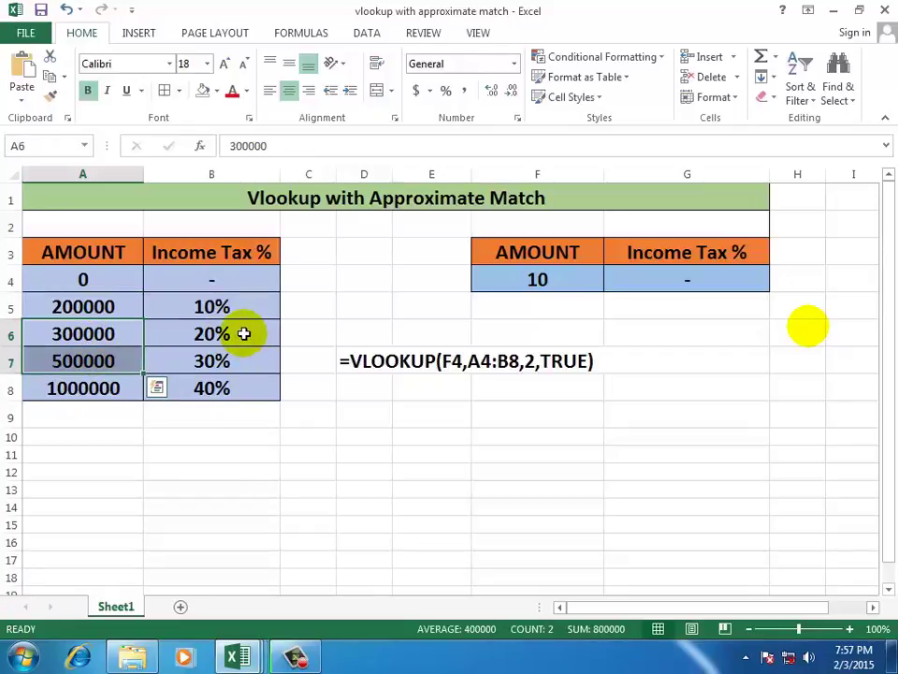
pyautogui.moveTo(68, 360); pyautogui.dragTo(72, 384)
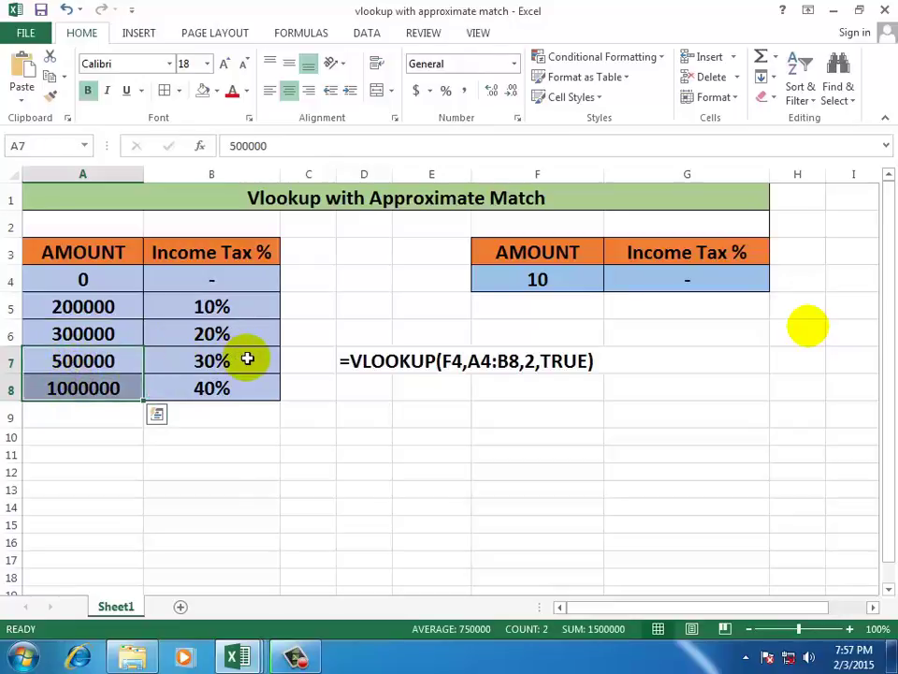
pyautogui.click(234, 436)
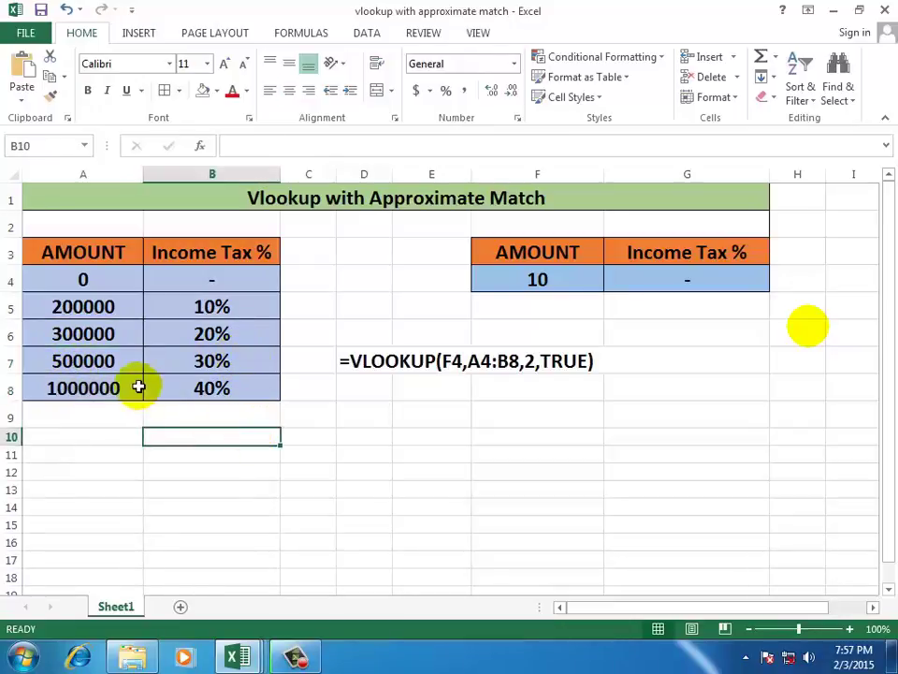
pyautogui.moveTo(94, 382); pyautogui.dragTo(94, 454)
pyautogui.click(235, 439)
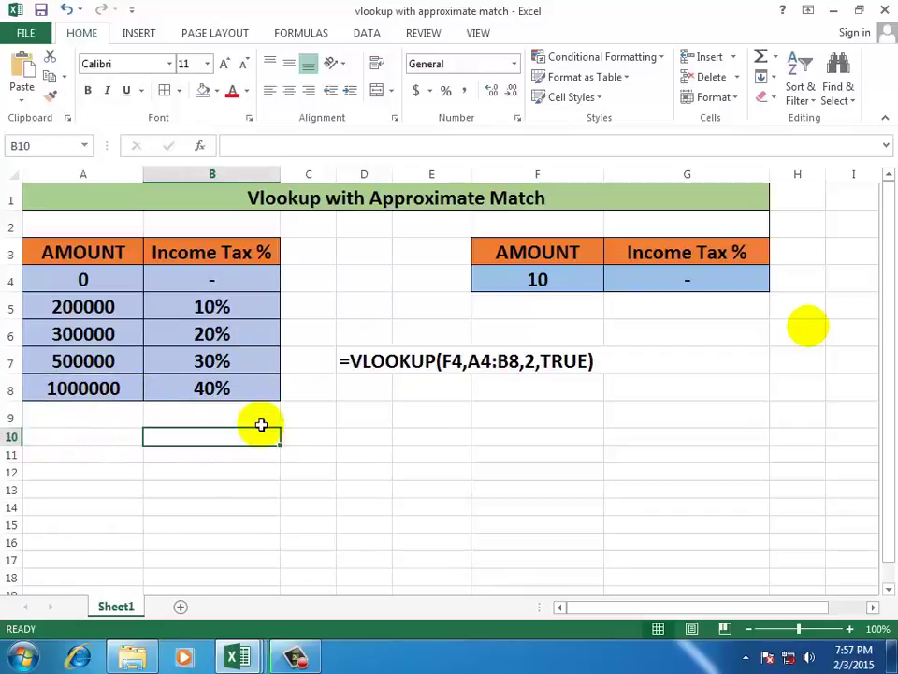
pyautogui.click(245, 391)
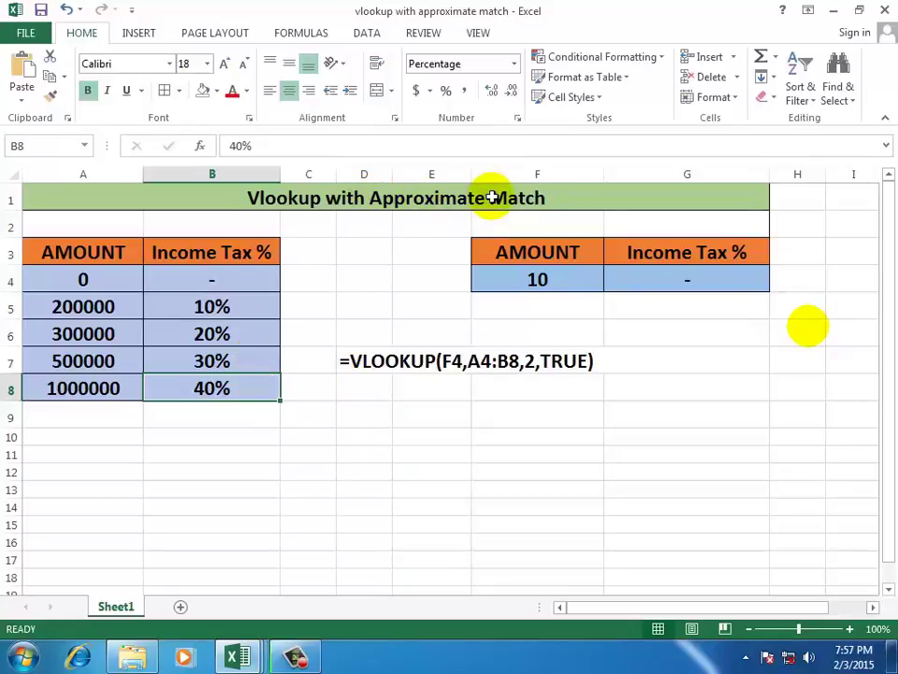
# - Change the AMOUNT headers in F3 and A3 to INCOME
pyautogui.click(529, 280)
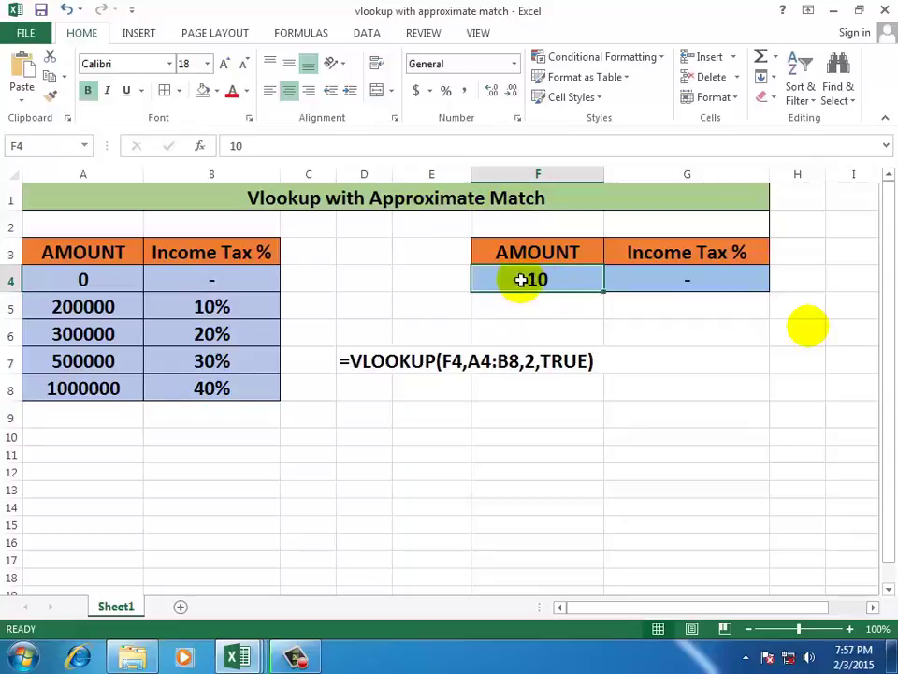
pyautogui.click(523, 250)
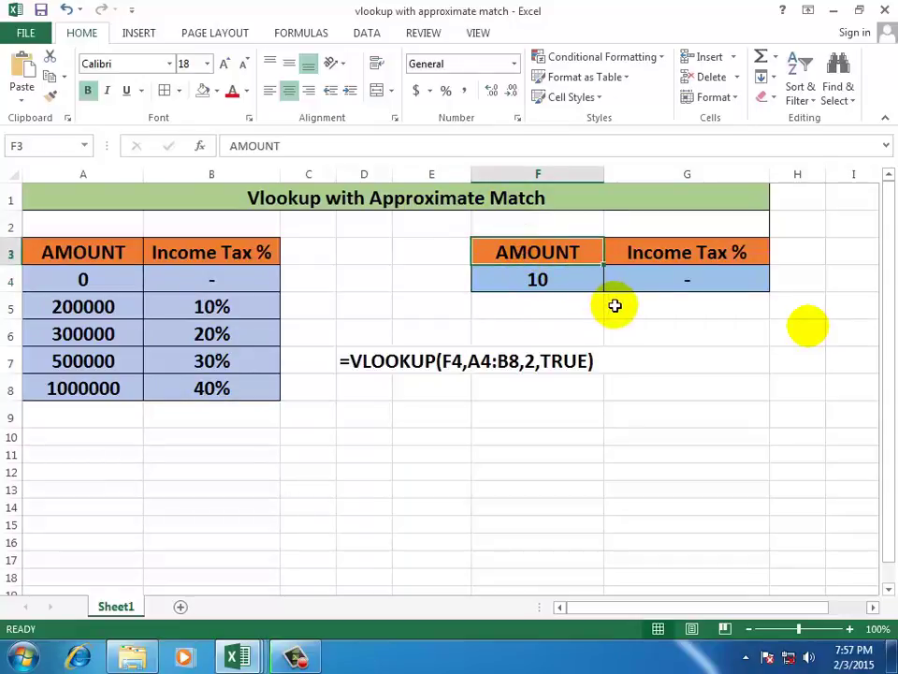
pyautogui.write('I')
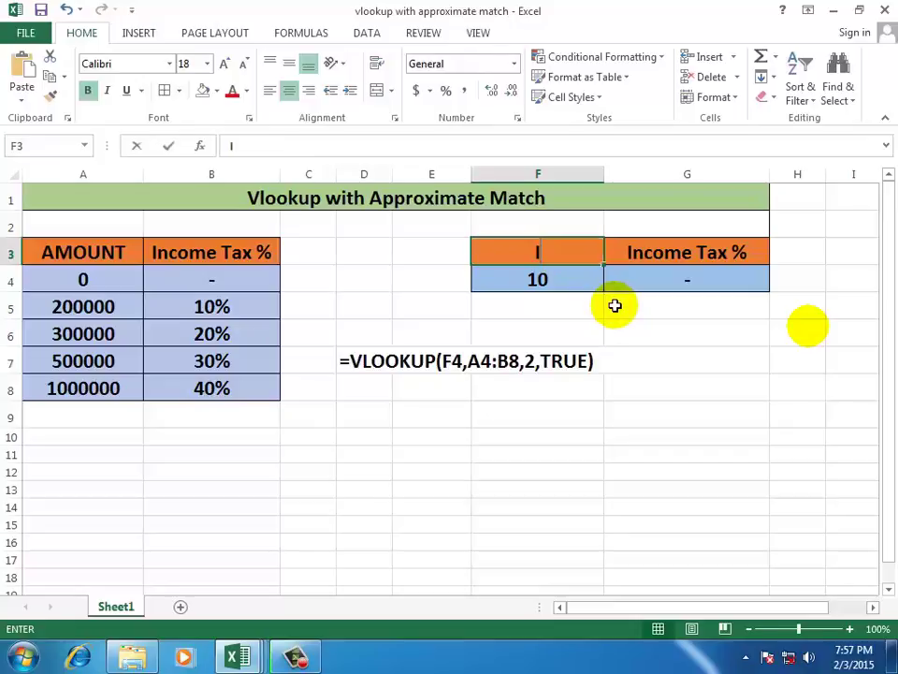
pyautogui.write('NCOME')
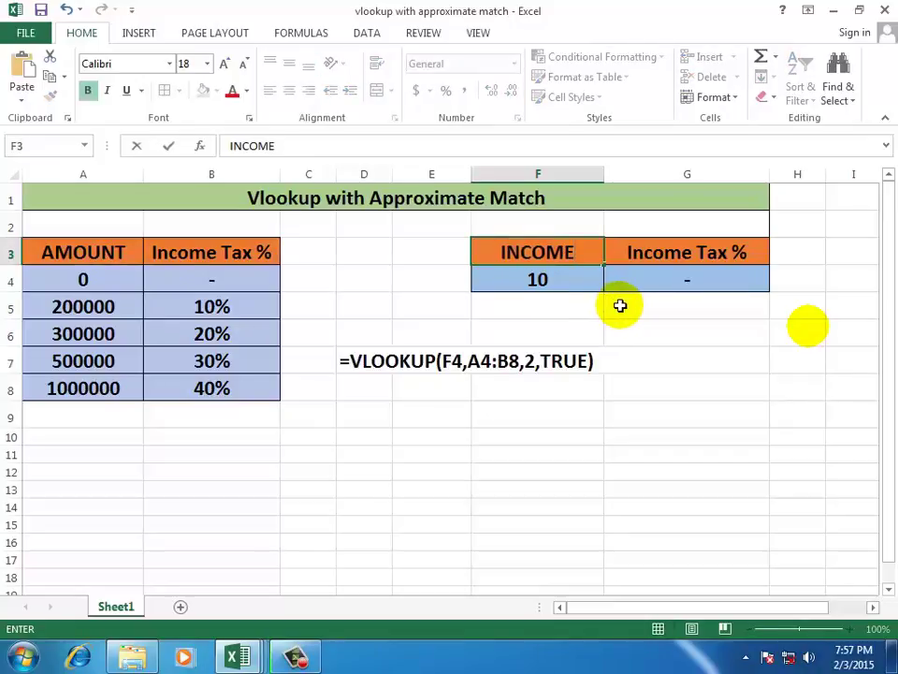
pyautogui.click(100, 251)
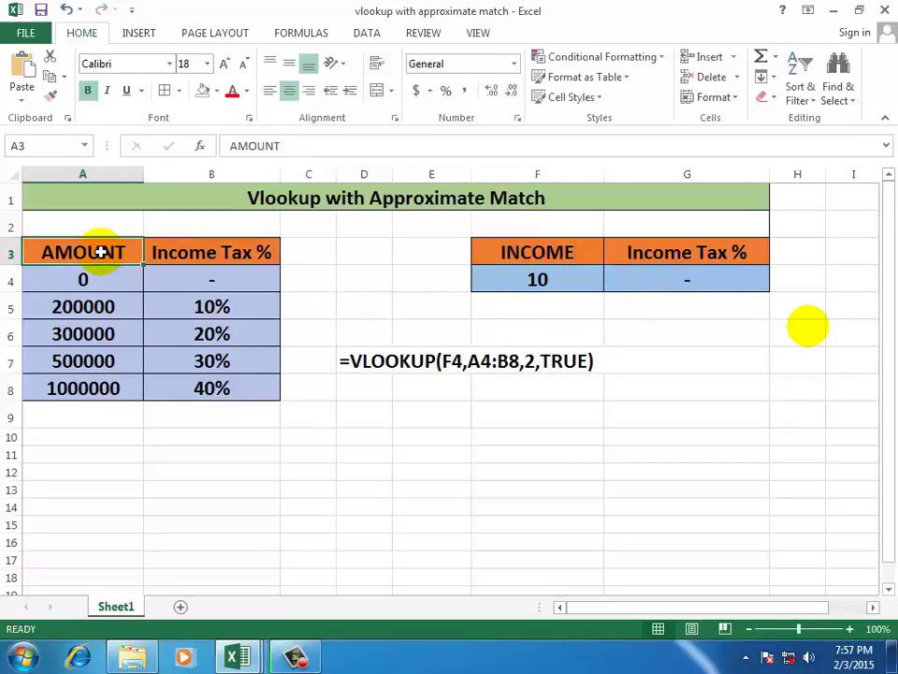
pyautogui.write('INCO')
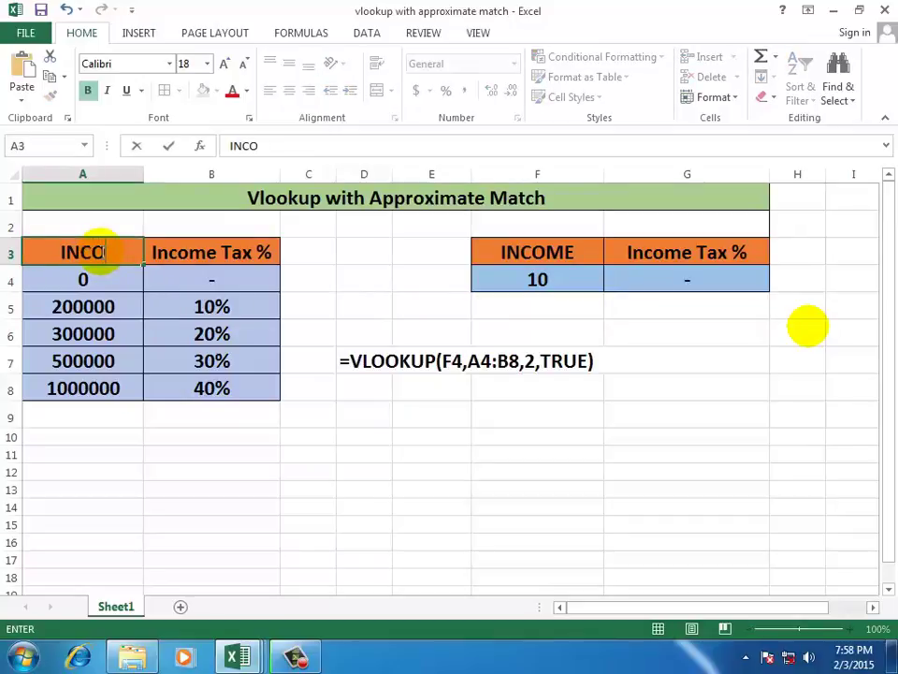
pyautogui.write('ME')
pyautogui.press('Return')
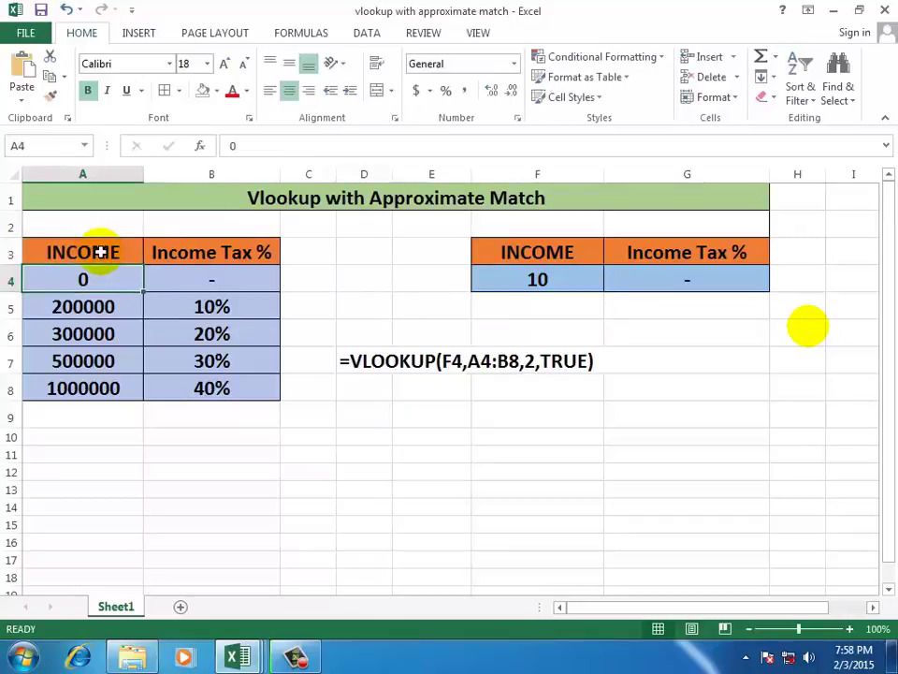
# - Enter income 100000, then 200000, in F4 and watch G4's tax rate recalculate
pyautogui.click(580, 279)
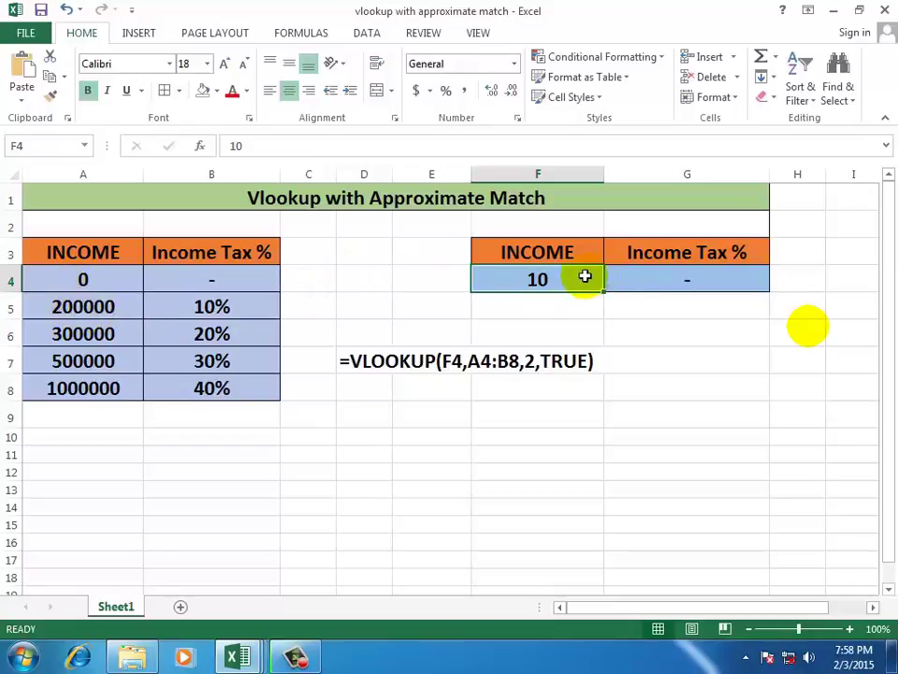
pyautogui.write('100')
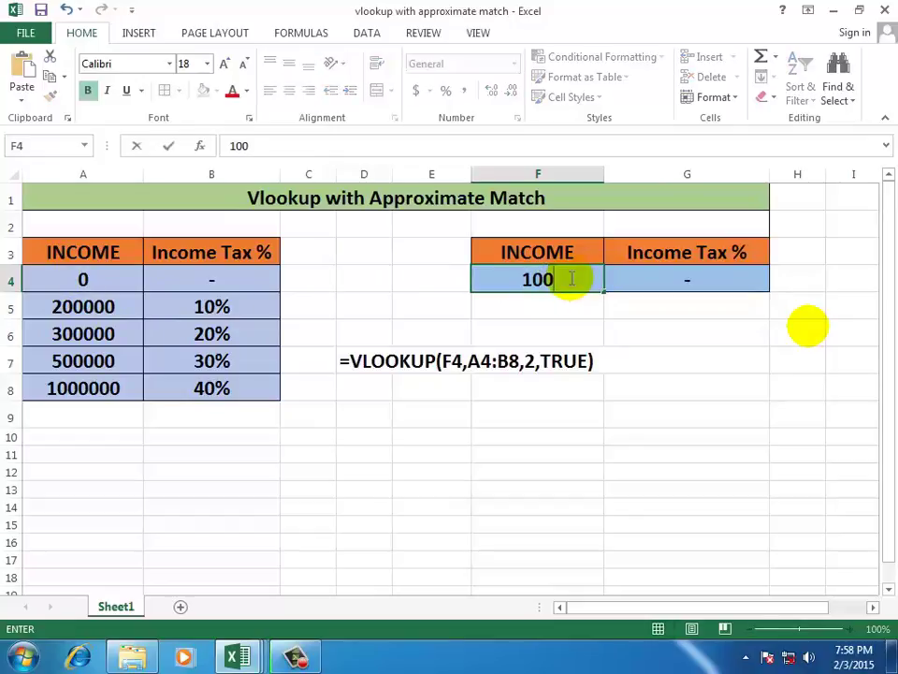
pyautogui.write('0')
pyautogui.press('Return')
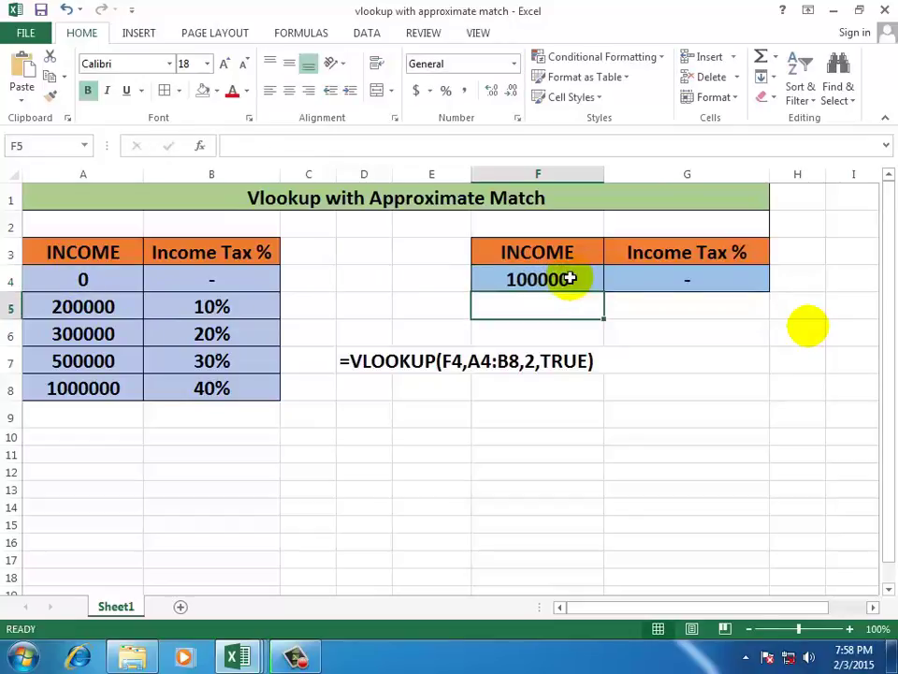
pyautogui.click(569, 278)
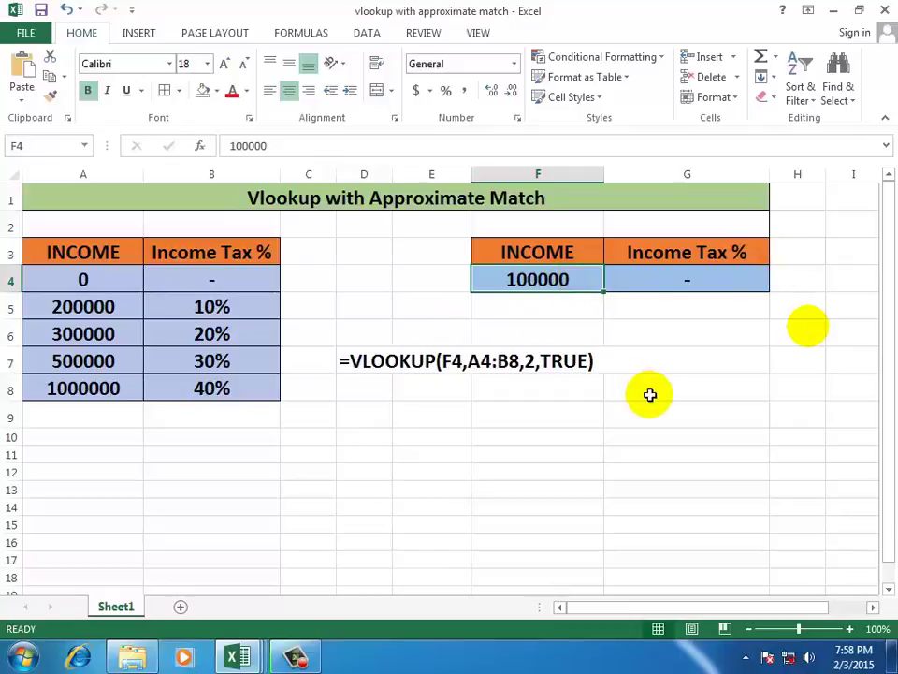
pyautogui.write('20000')
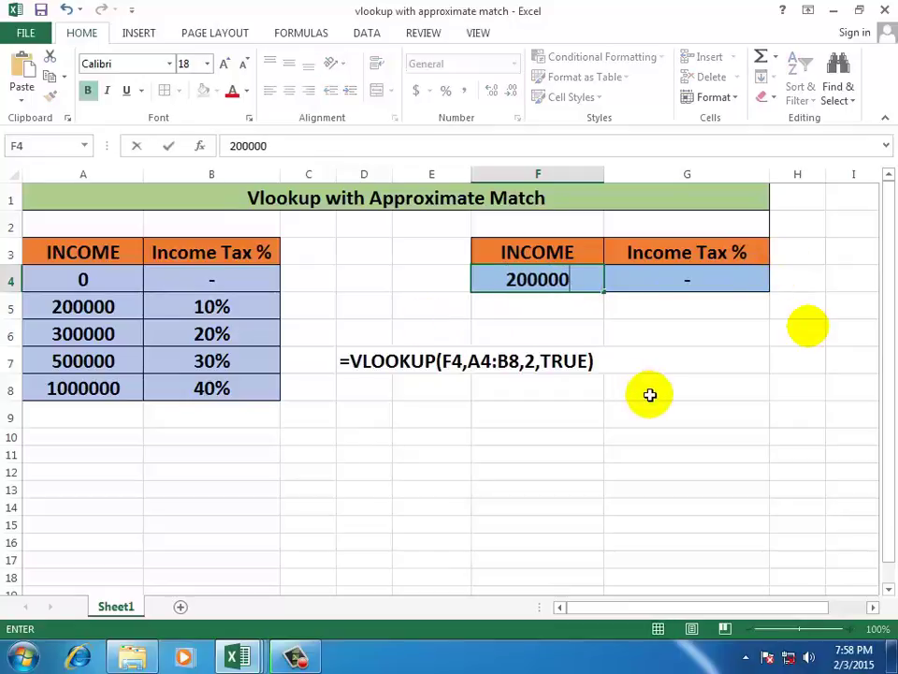
pyautogui.press('Return')
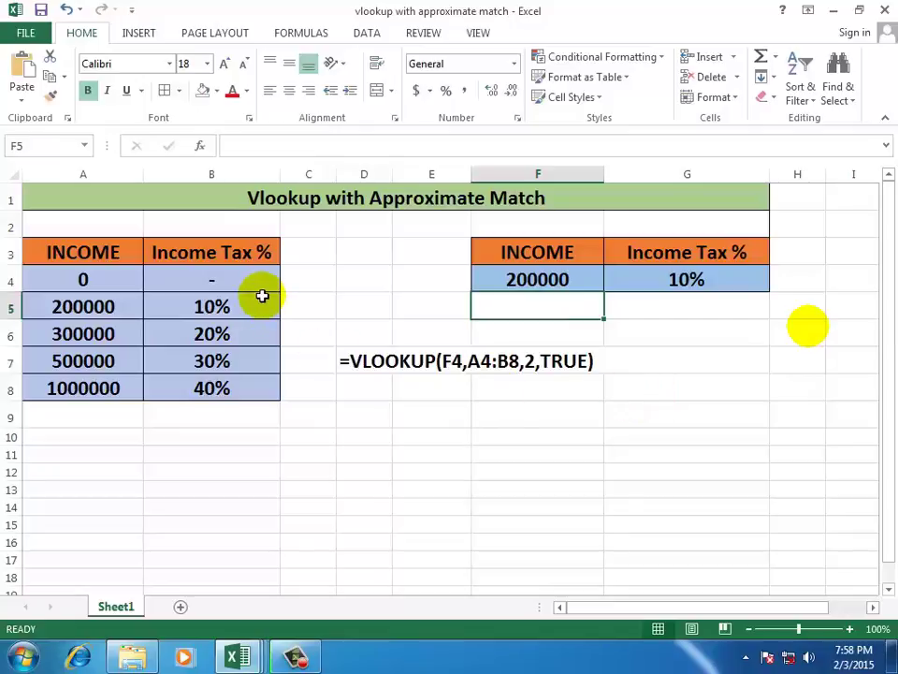
# - Try 199999 in F4, inspect G4's formula and the first brackets, then restore 200000 for 10%
pyautogui.click(571, 273)
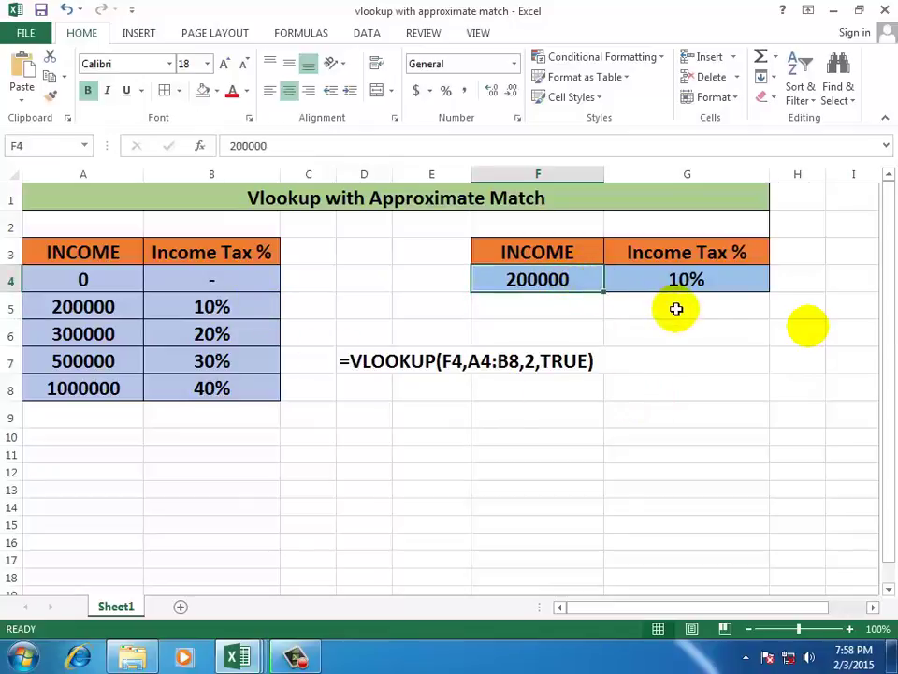
pyautogui.write('19')
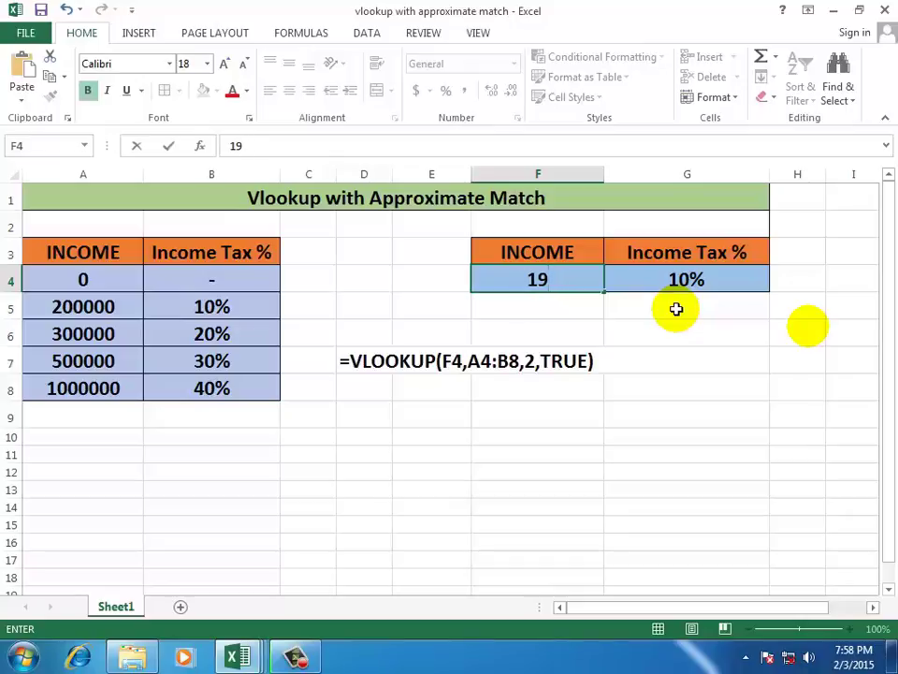
pyautogui.write('999')
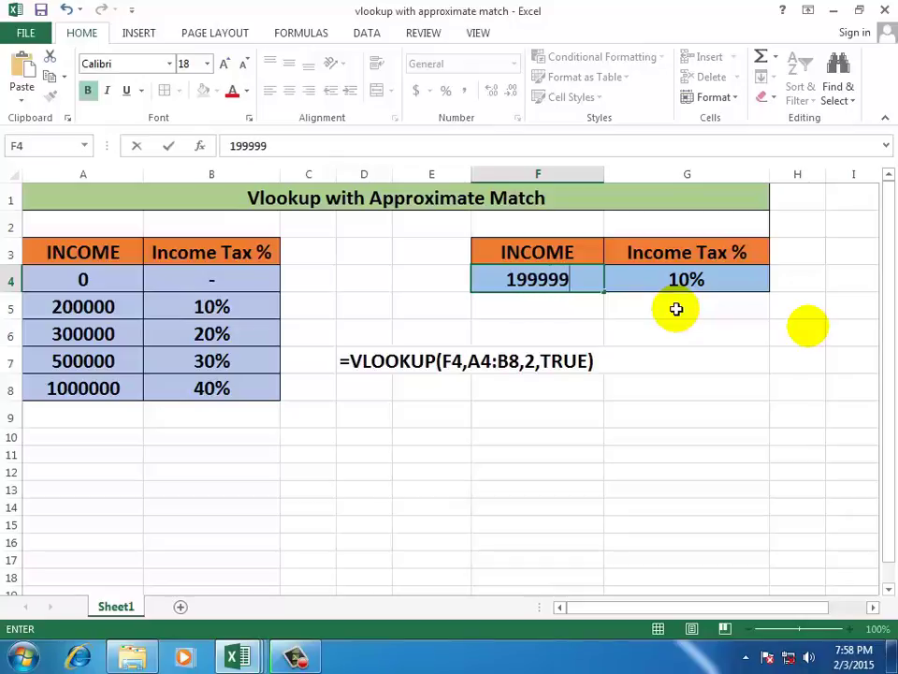
pyautogui.press('Return')
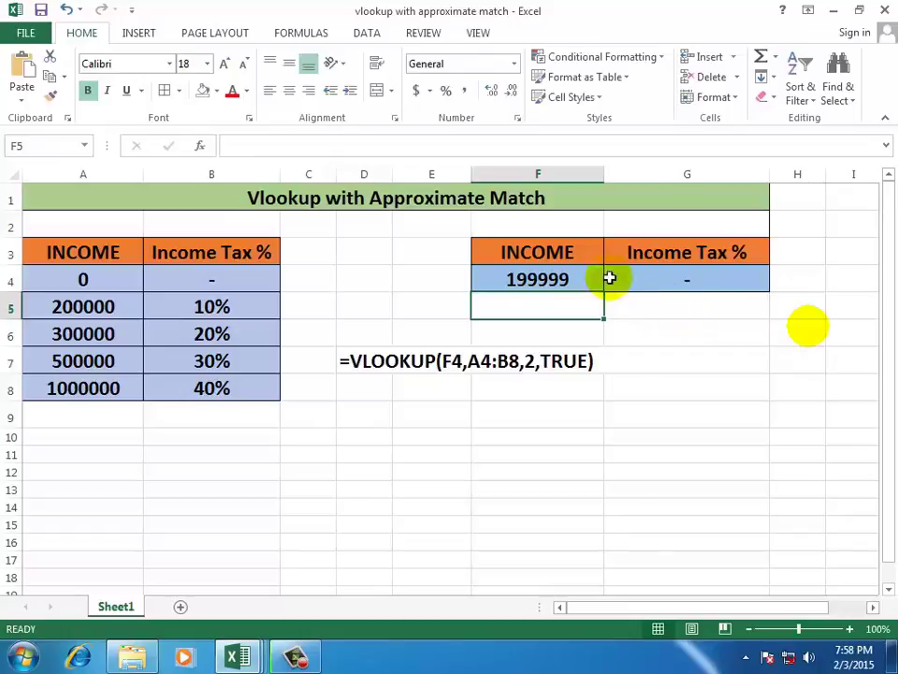
pyautogui.click(707, 281)
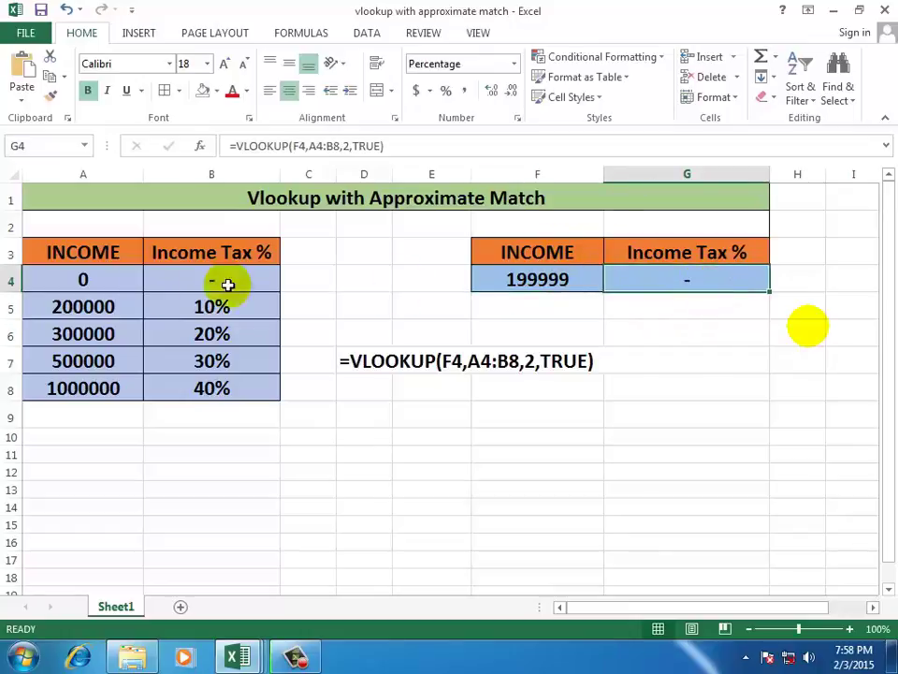
pyautogui.moveTo(99, 271); pyautogui.dragTo(124, 302)
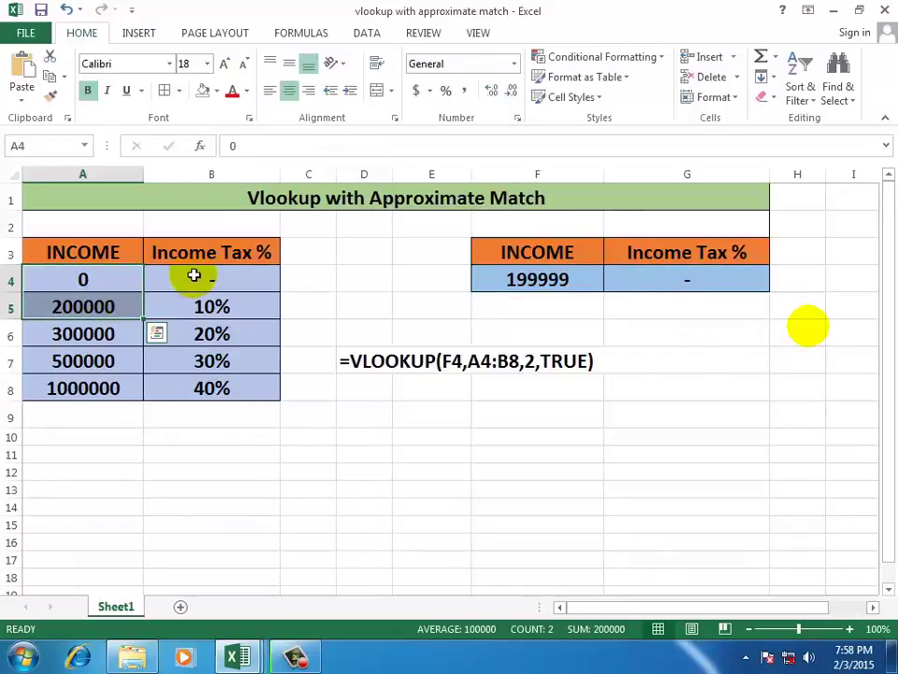
pyautogui.click(501, 278)
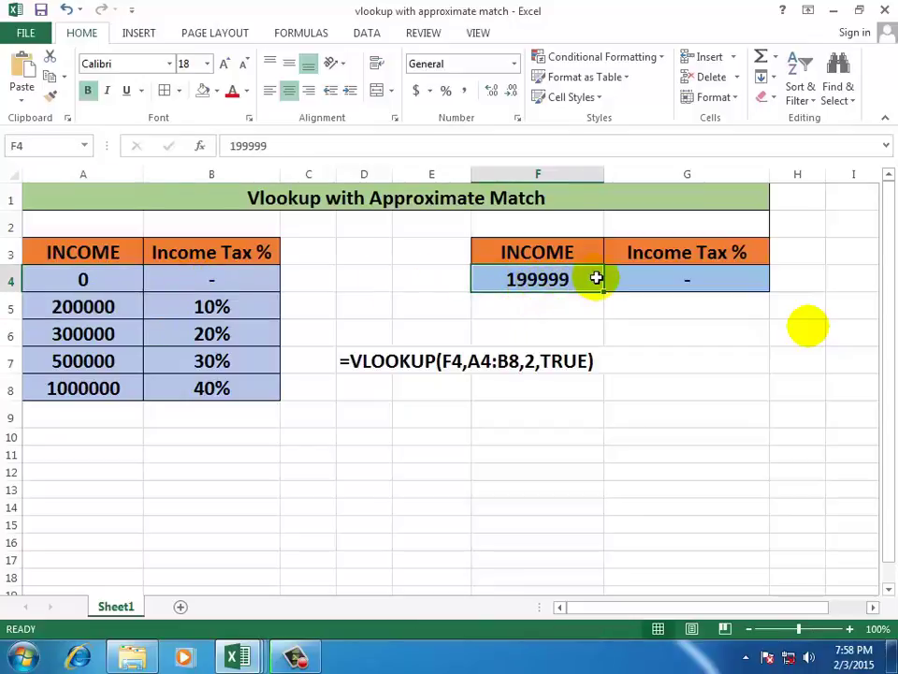
pyautogui.write('200000')
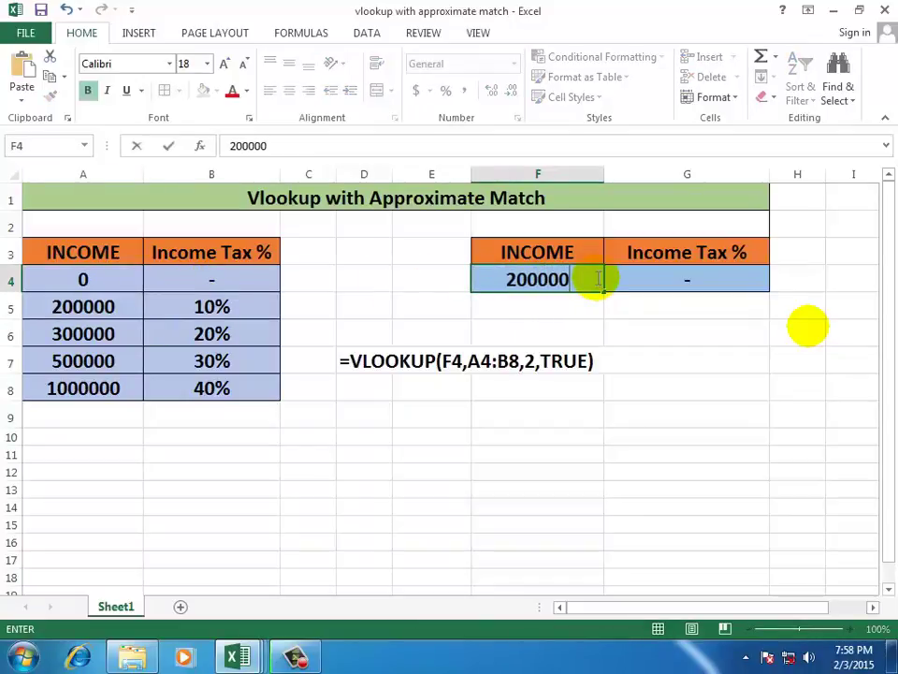
pyautogui.press('Return')
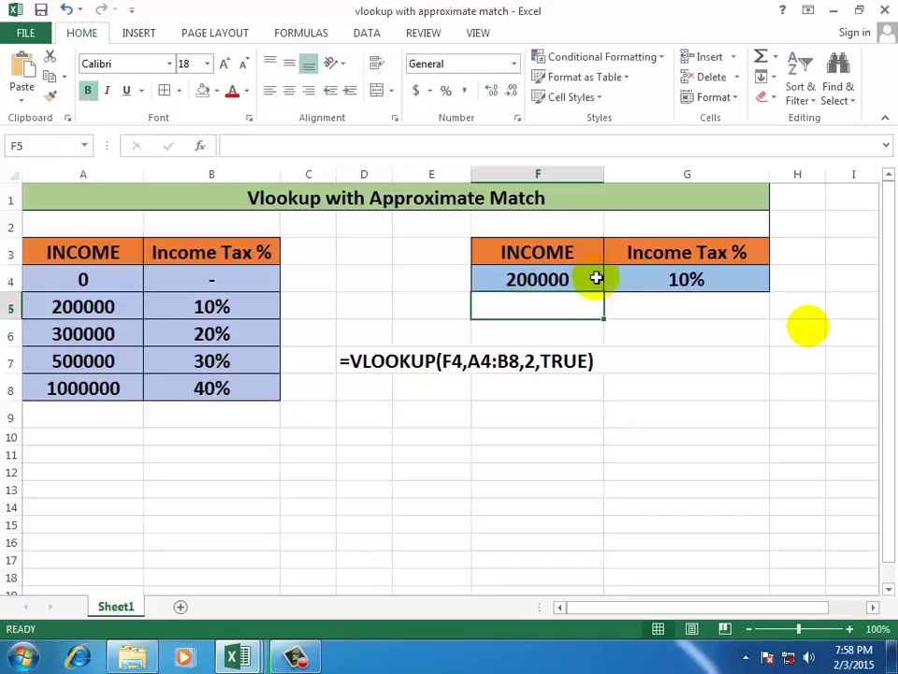
# - Enter incomes 300000 (20%) and then 100000 (a dash) in F4
pyautogui.click(596, 278)
pyautogui.write('30')
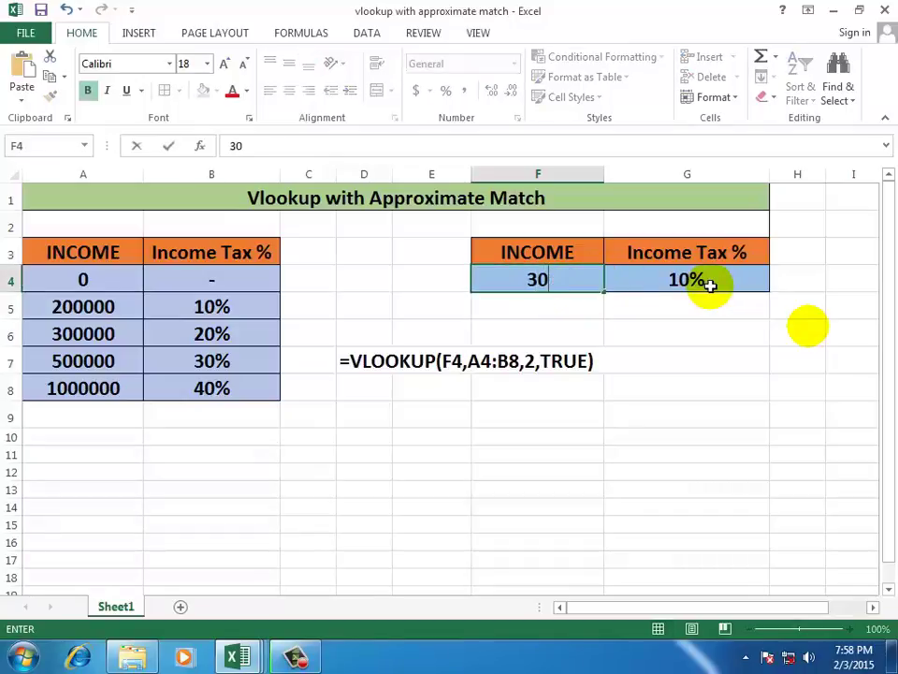
pyautogui.write('0000')
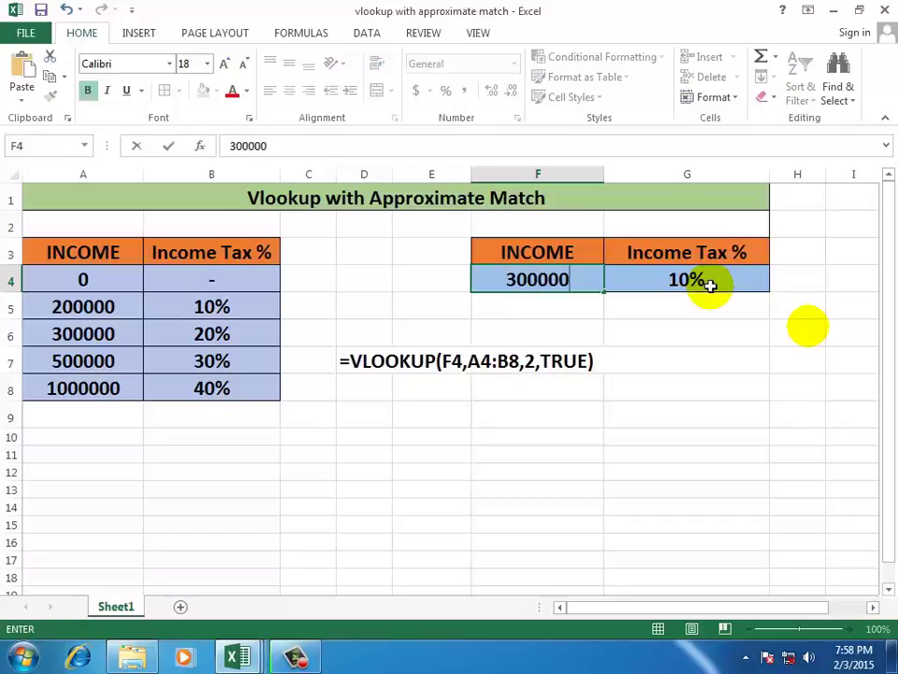
pyautogui.press('Return')
pyautogui.click(529, 278)
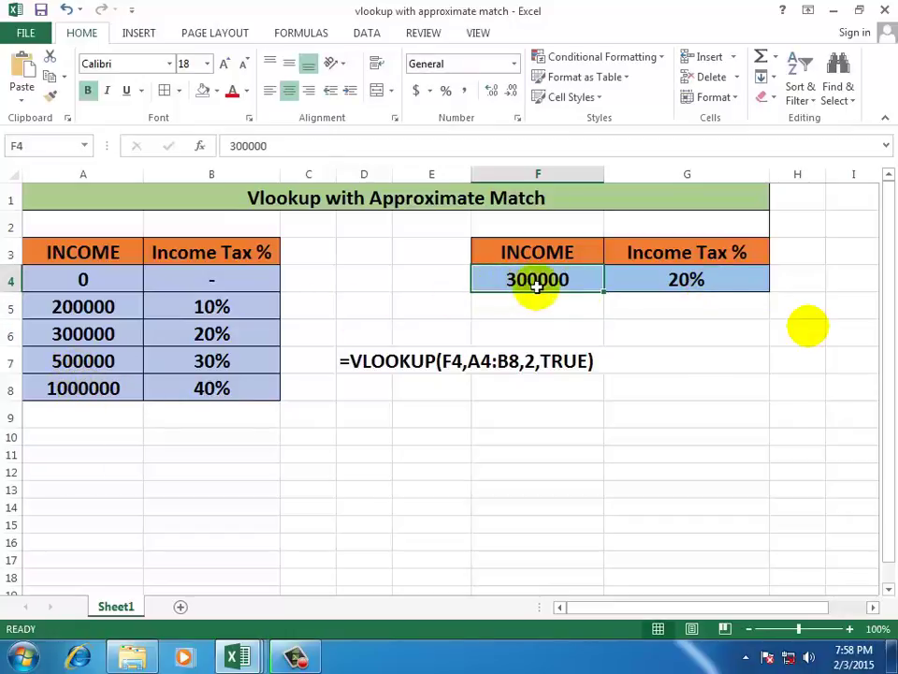
pyautogui.write('100')
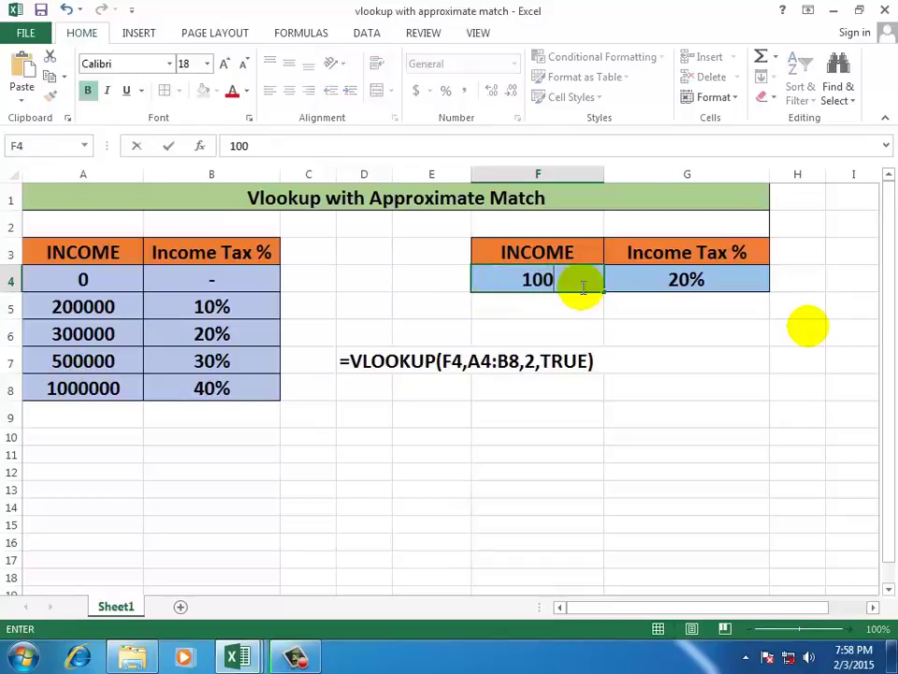
pyautogui.press('Return')
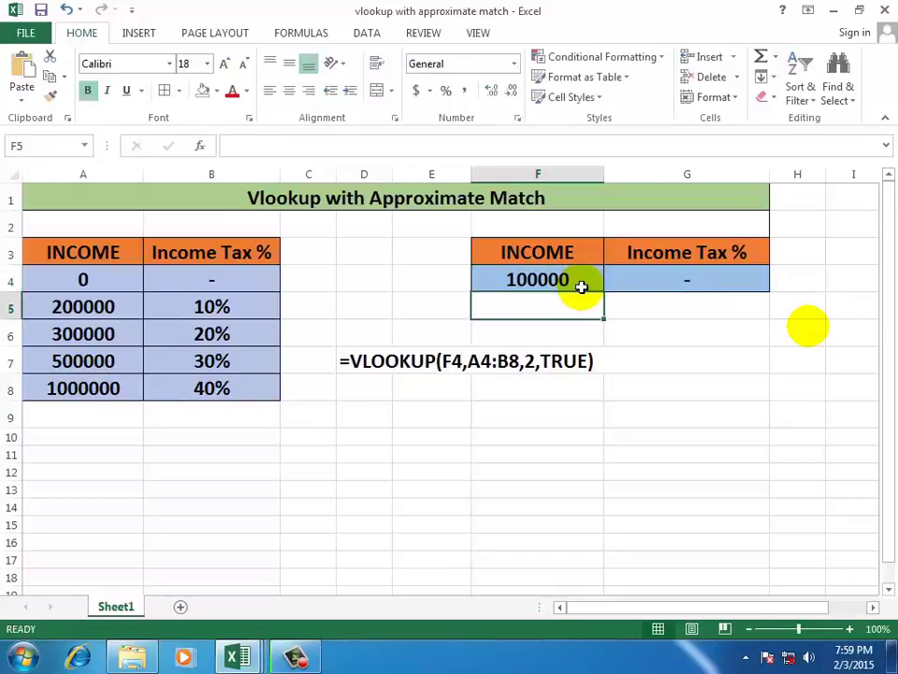
# - Enter income 1000000 in F4 so G4 returns 40%
pyautogui.click(581, 286)
pyautogui.write('10')
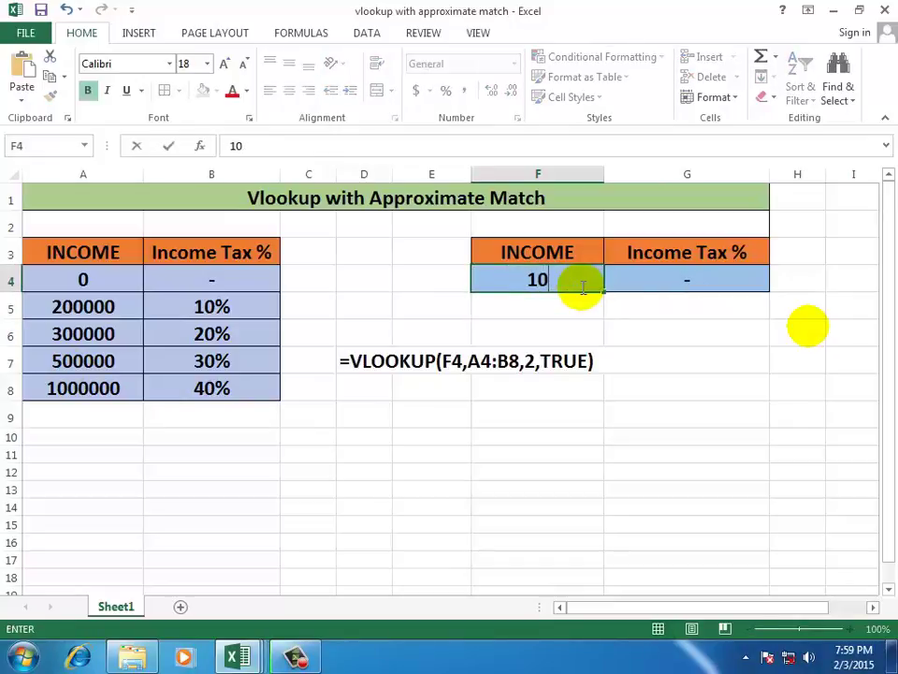
pyautogui.write('00000')
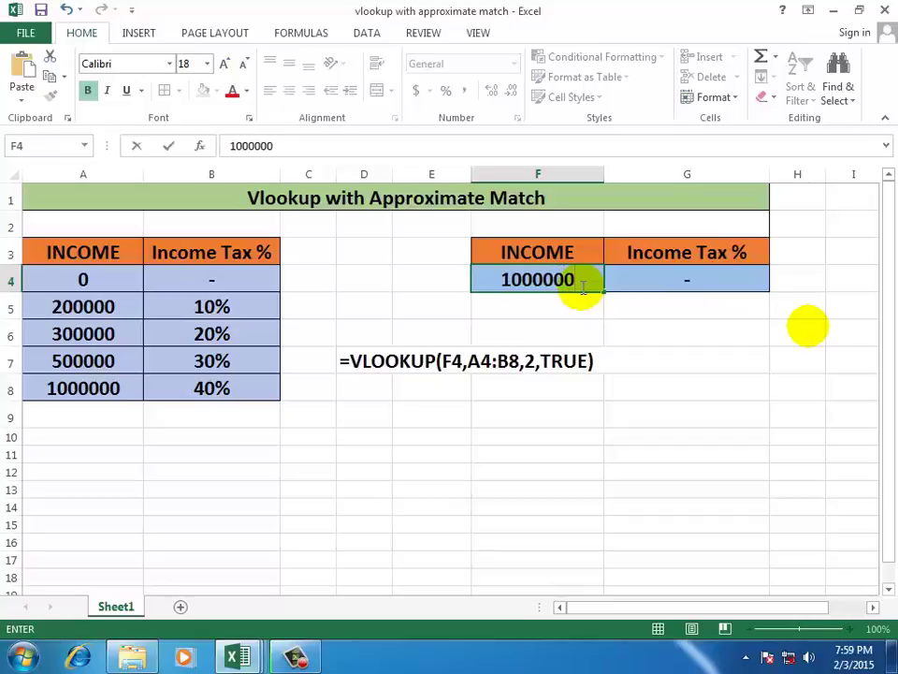
pyautogui.press('Return')
pyautogui.click(581, 286)
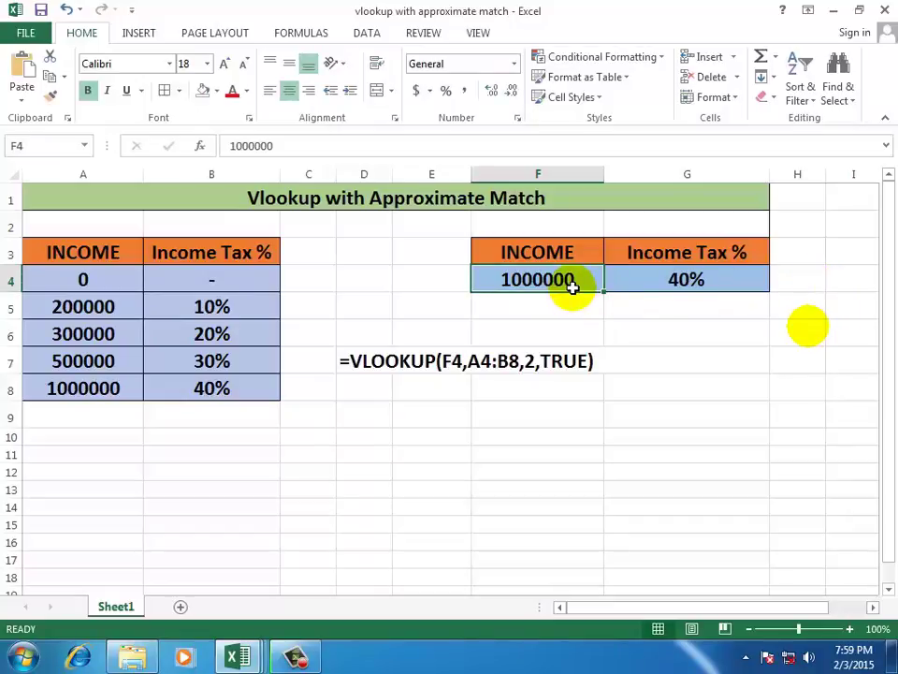
pyautogui.write('999')
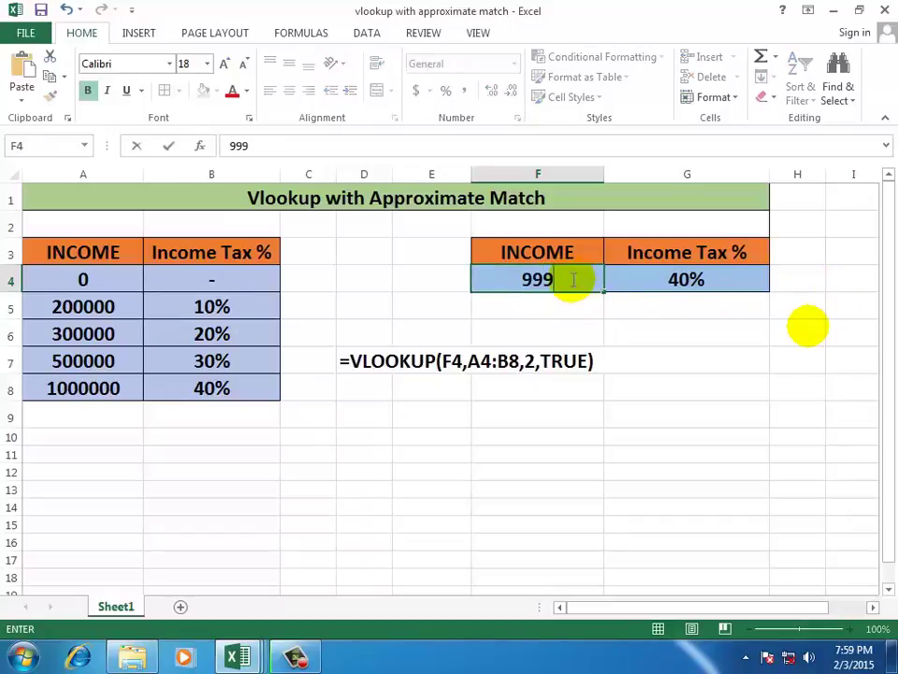
pyautogui.write('9')
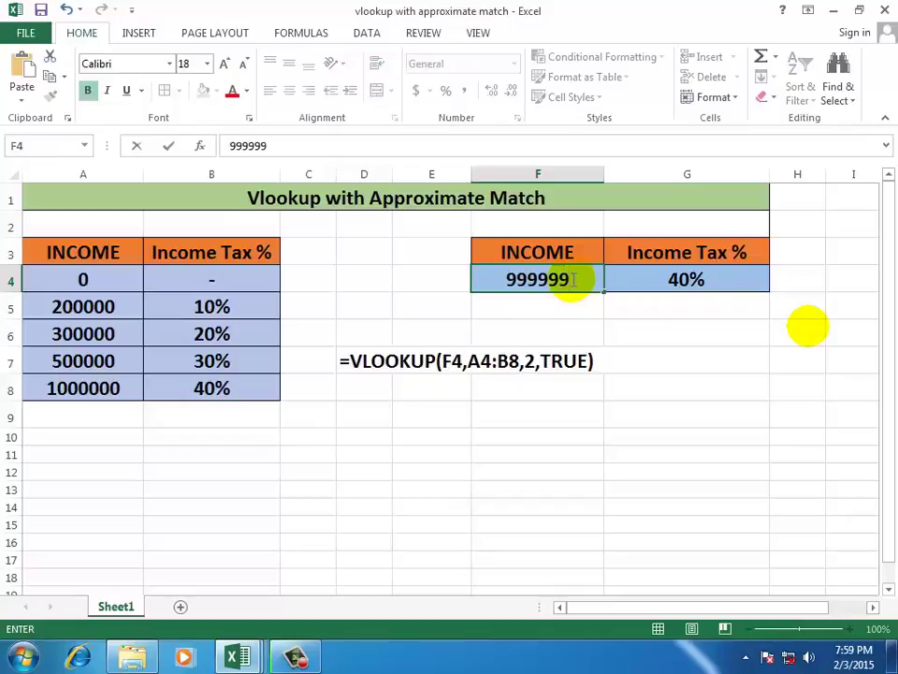
pyautogui.press('Return')
pyautogui.click(571, 279)
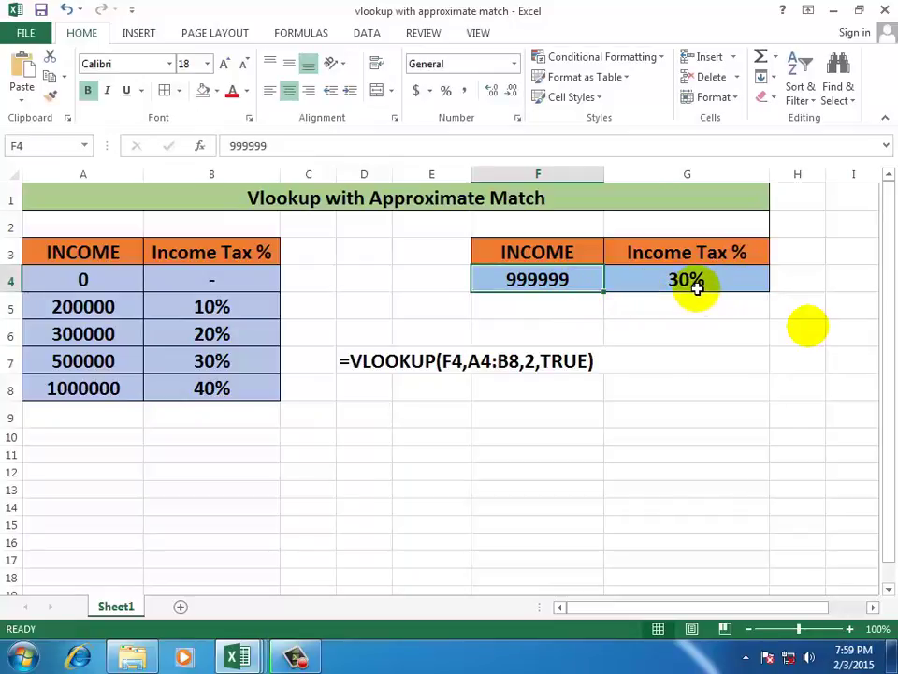
pyautogui.write('5')
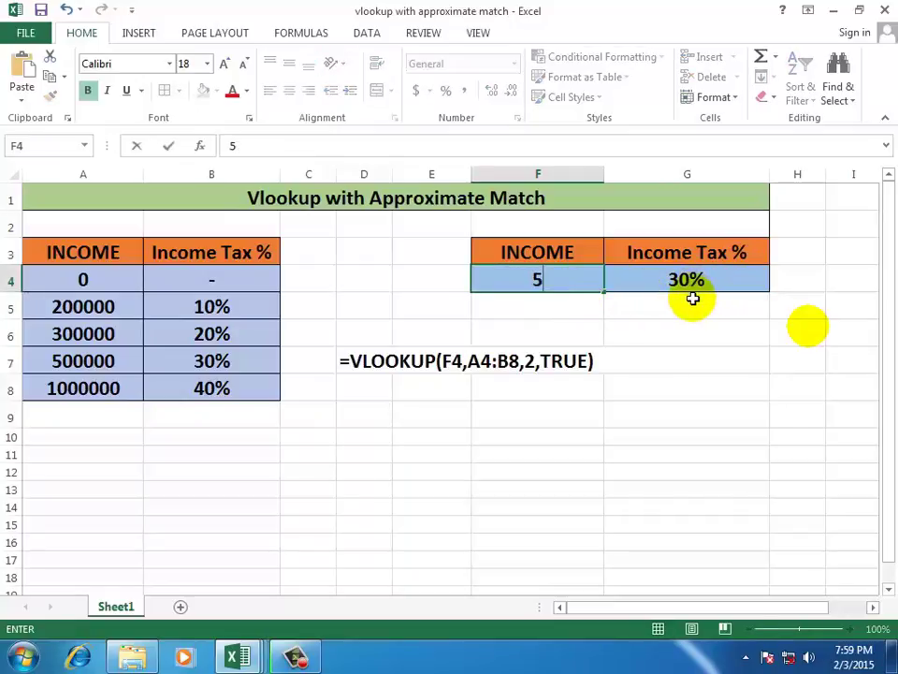
pyautogui.write('0000000')
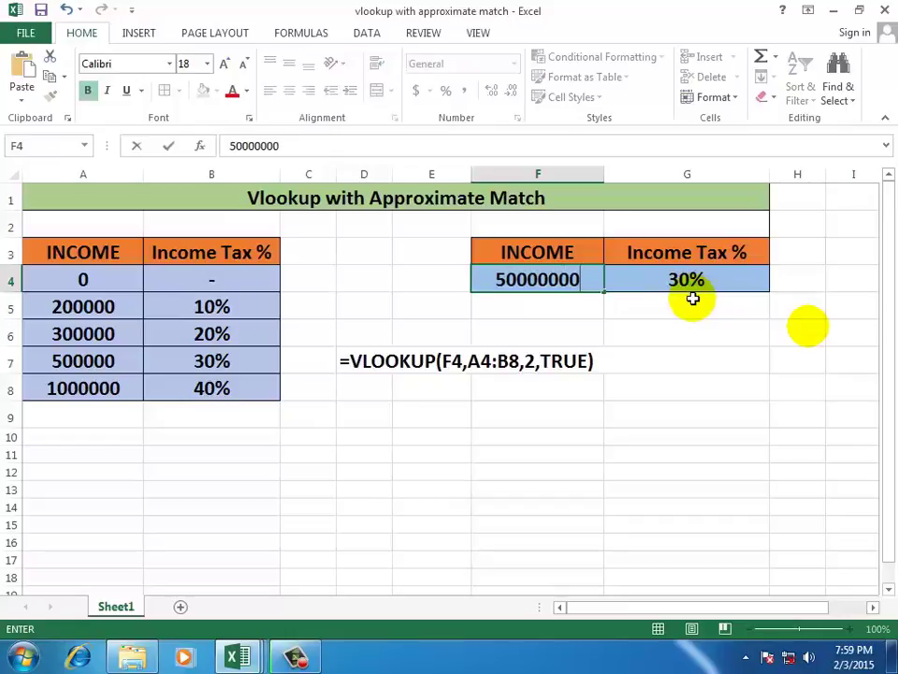
pyautogui.write('0')
pyautogui.press('Return')
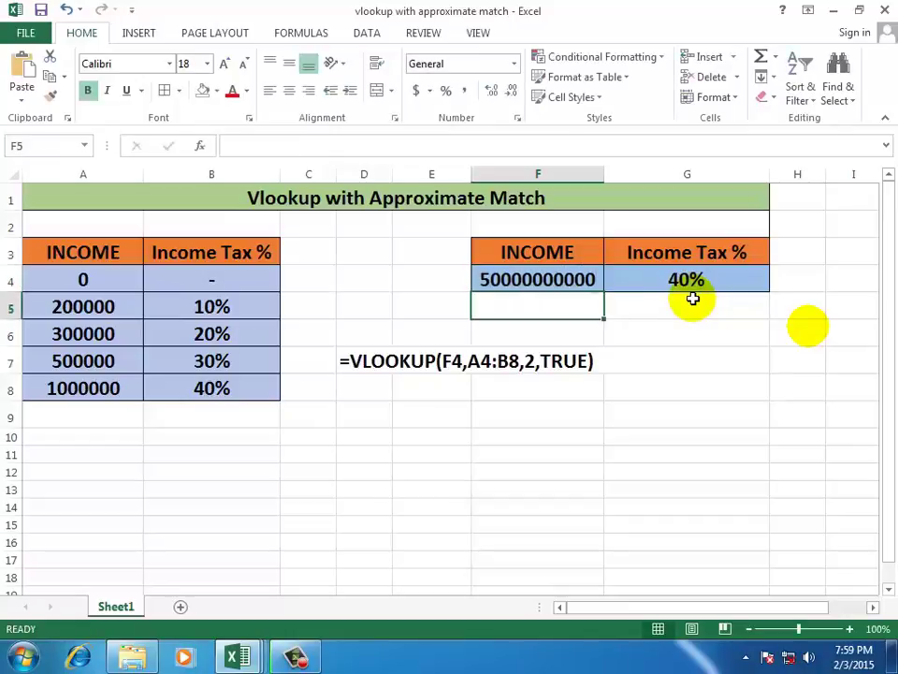
pyautogui.press('Up')
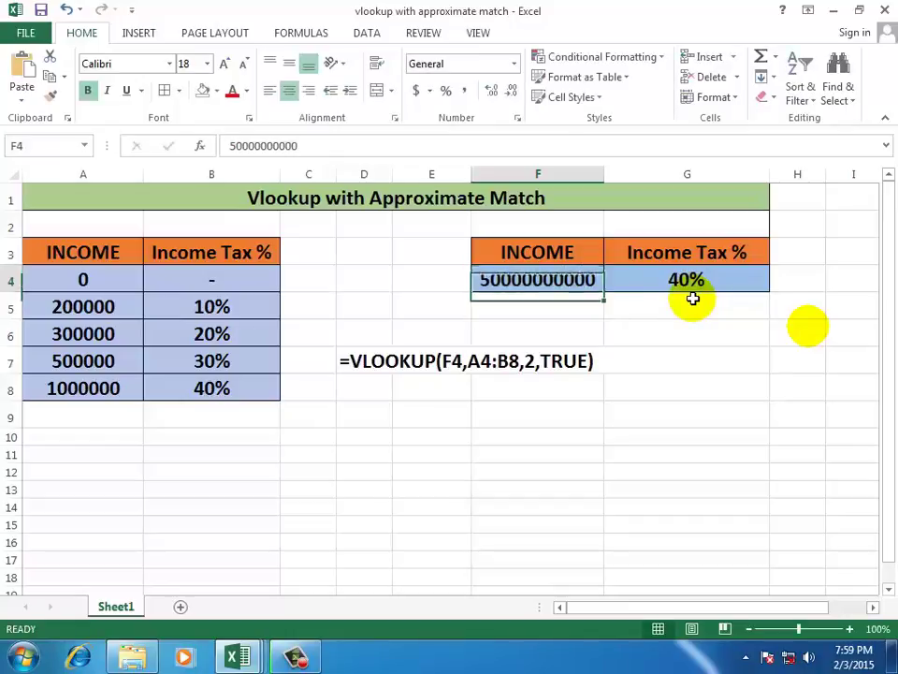
pyautogui.write('10')
pyautogui.press('Return')
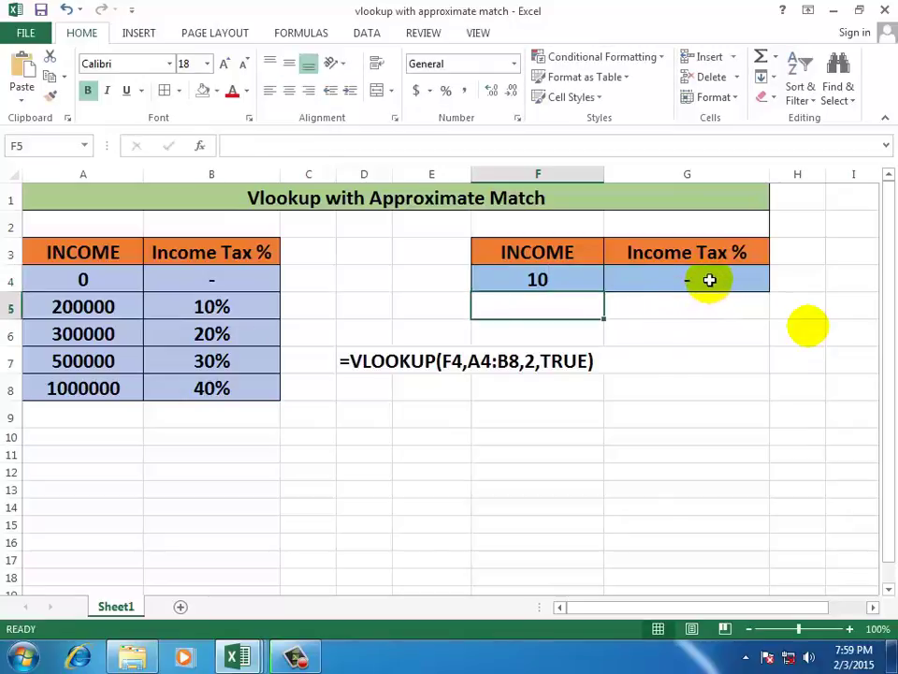
pyautogui.click(703, 281)
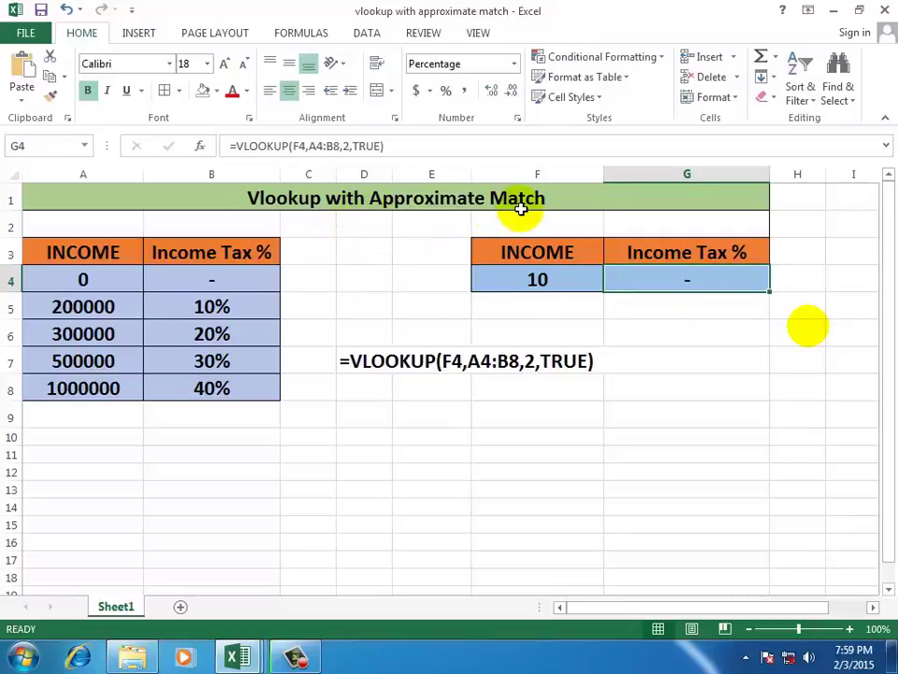
pyautogui.click(118, 279)
pyautogui.click(112, 302)
pyautogui.moveTo(114, 275); pyautogui.dragTo(109, 300)
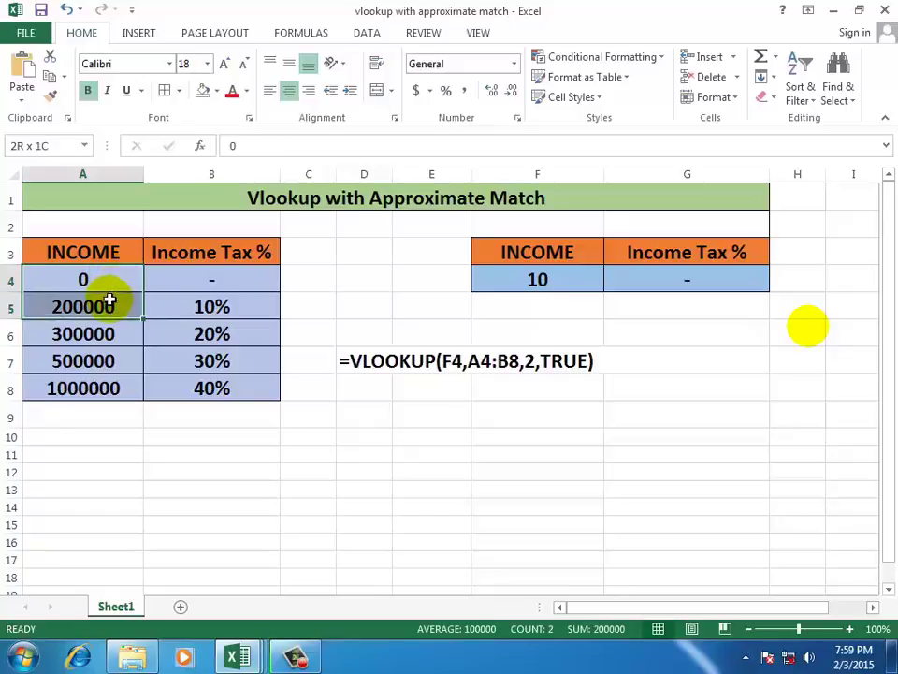
pyautogui.click(687, 281)
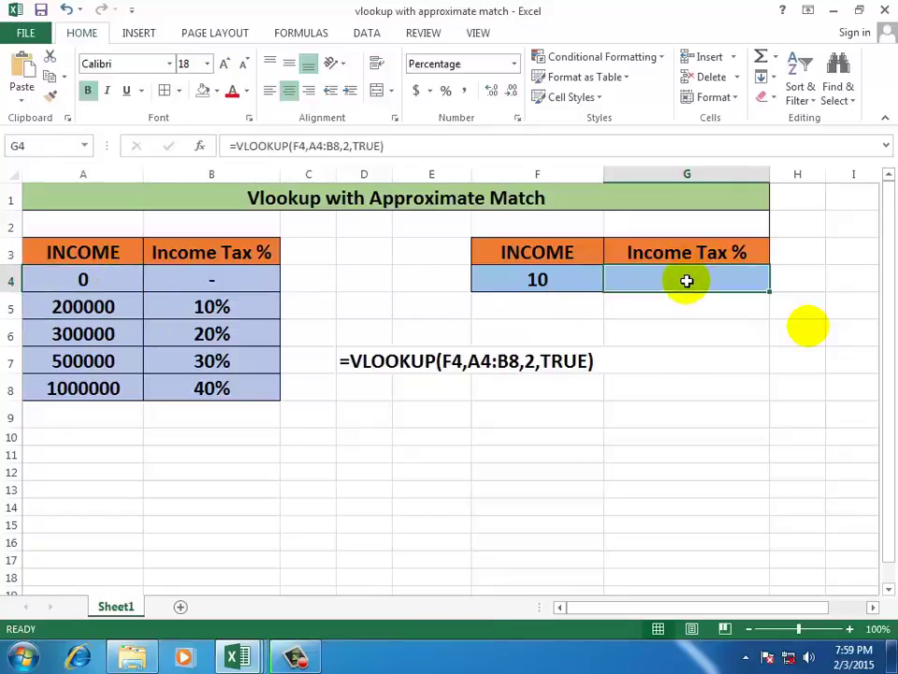
# - Type =VLOOKUP(F4,A3:B8, in G4, referencing income cell F4 and the tax table
pyautogui.write('=')
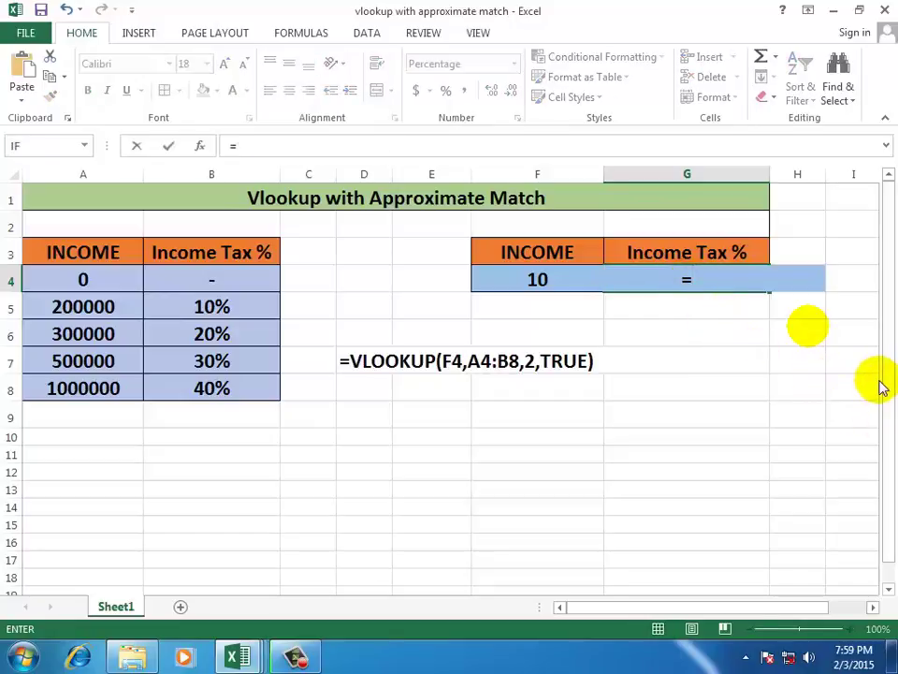
pyautogui.write('V')
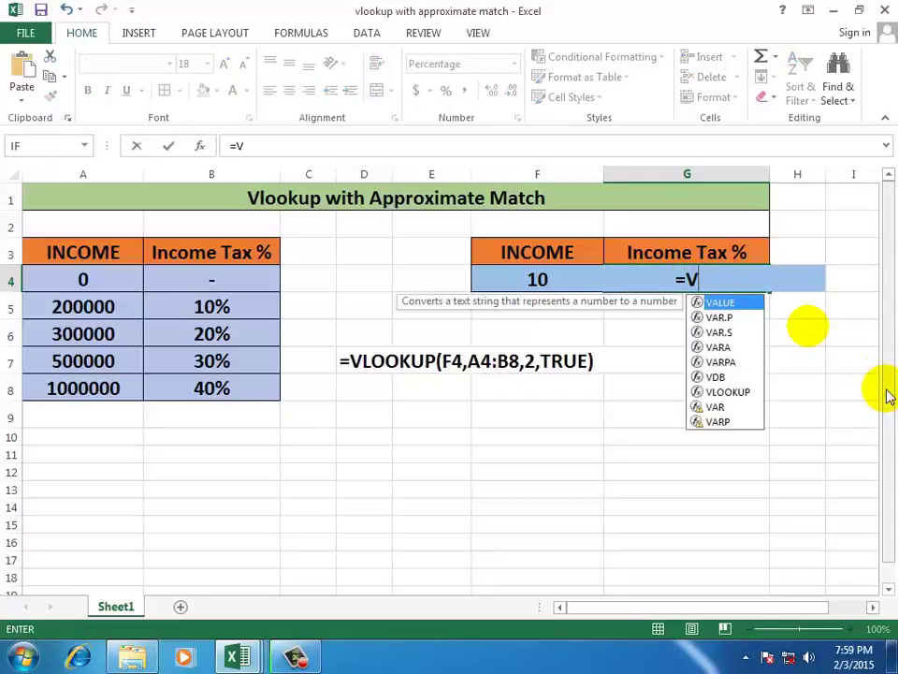
pyautogui.write('LOOKUP')
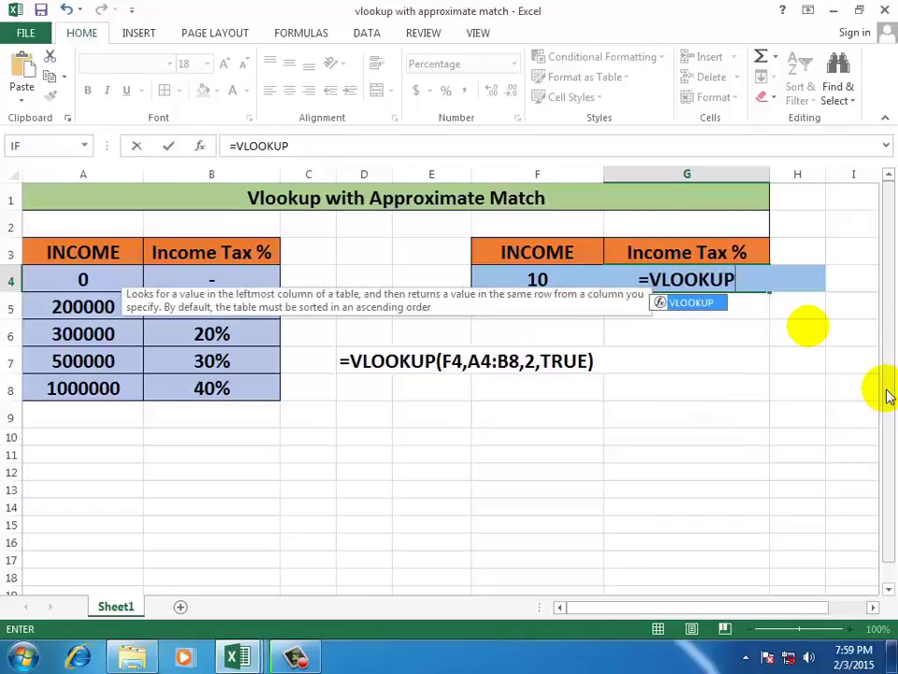
pyautogui.write('(')
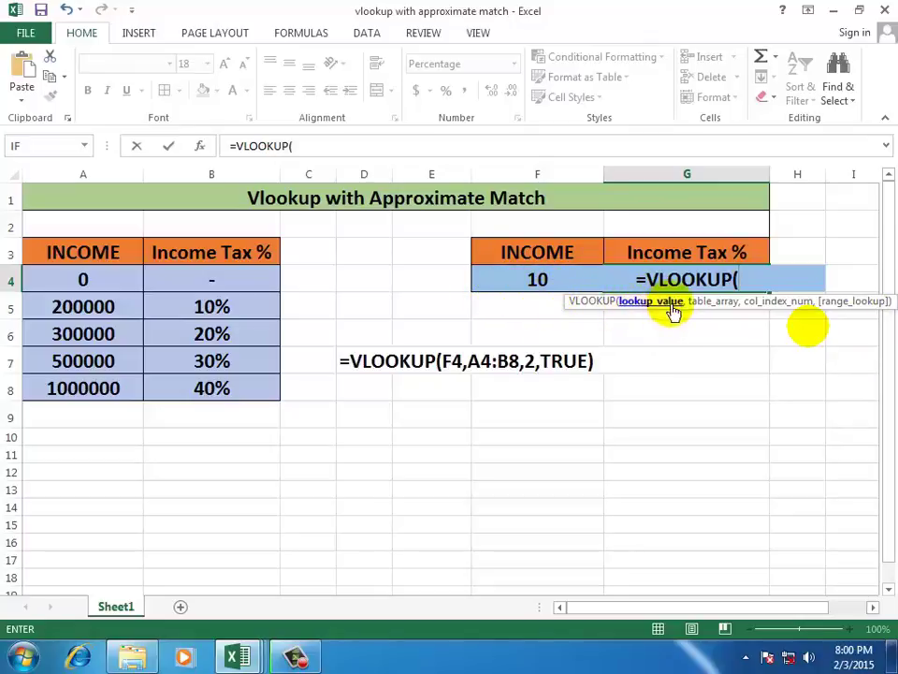
pyautogui.click(531, 278)
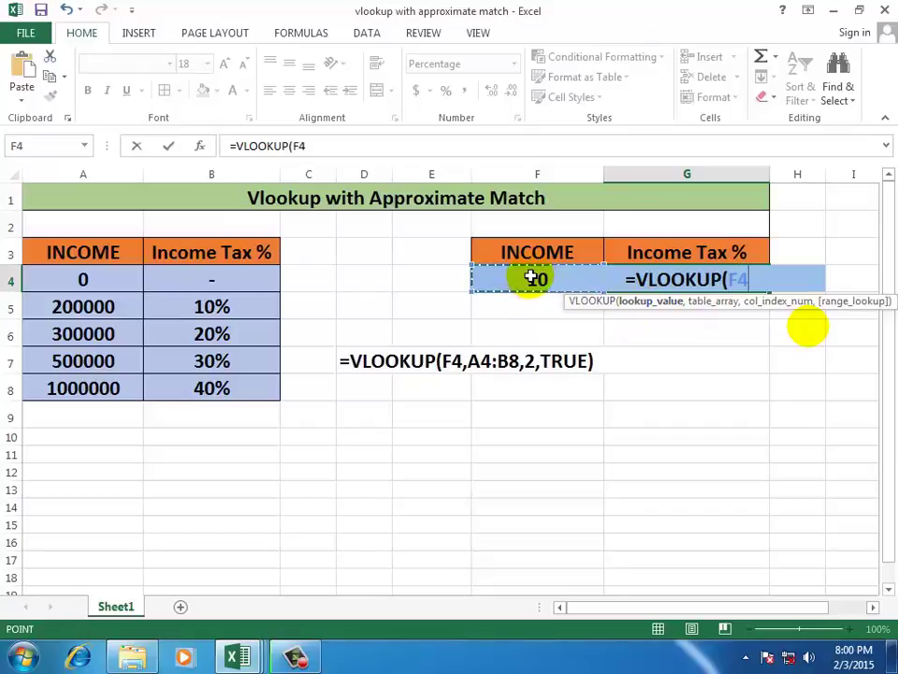
pyautogui.write(',')
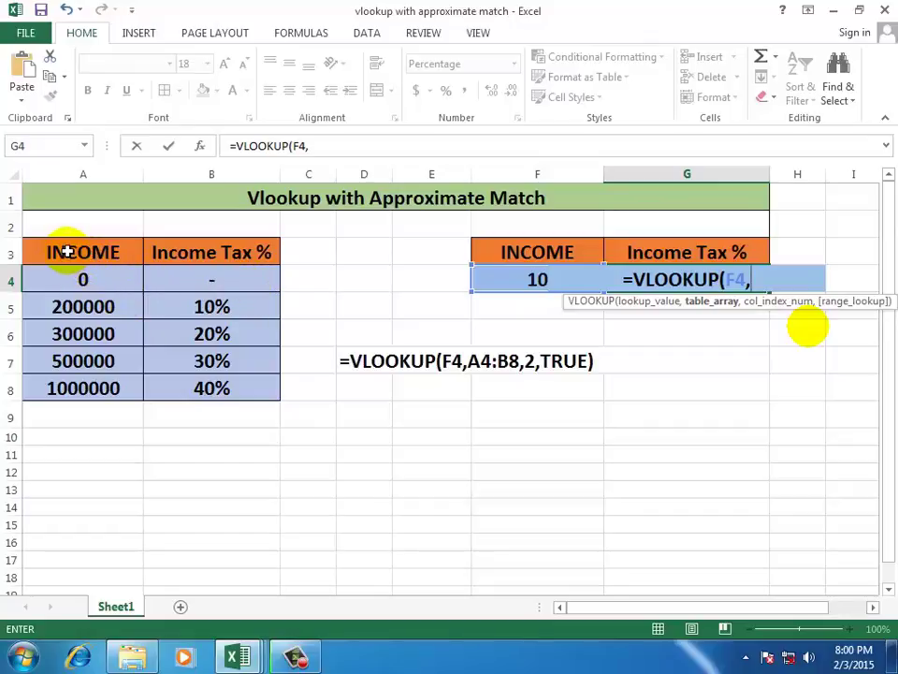
pyautogui.moveTo(71, 254); pyautogui.dragTo(187, 384)
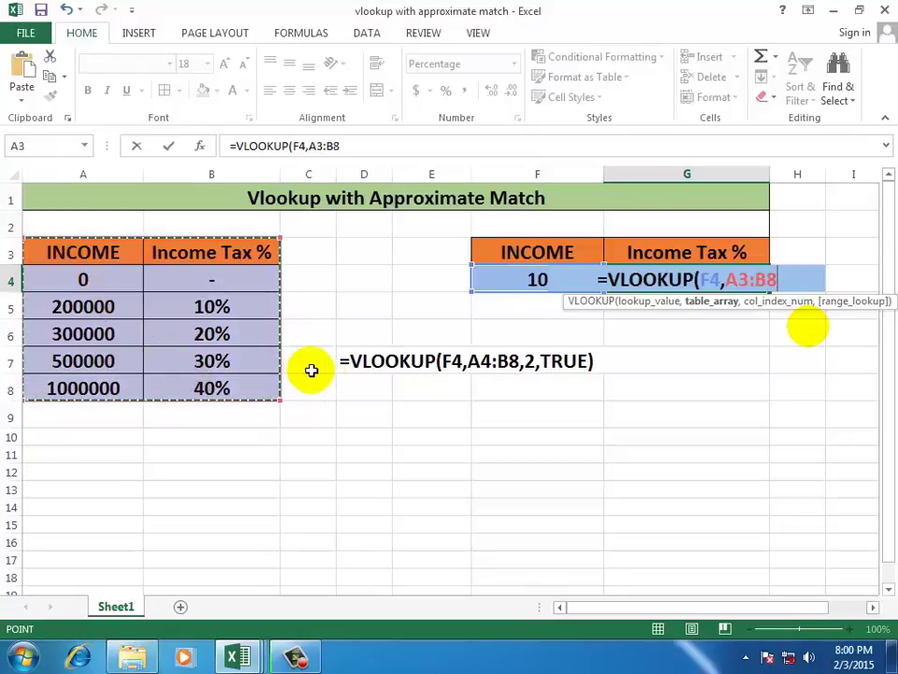
pyautogui.write(',')
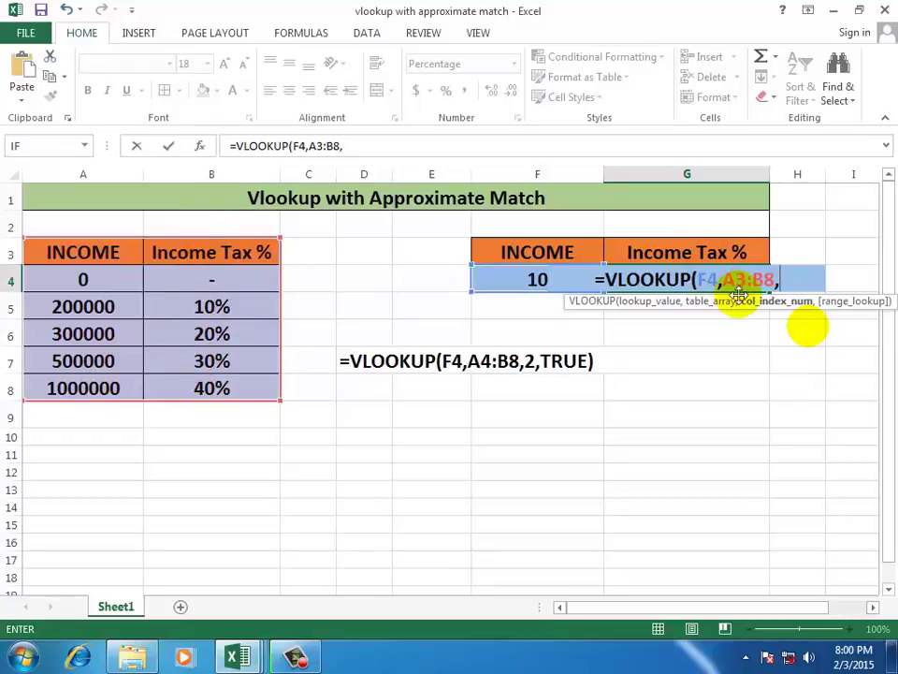
# - Add column index 2 and match type TRUE to complete G4's VLOOKUP formula
pyautogui.write('2')
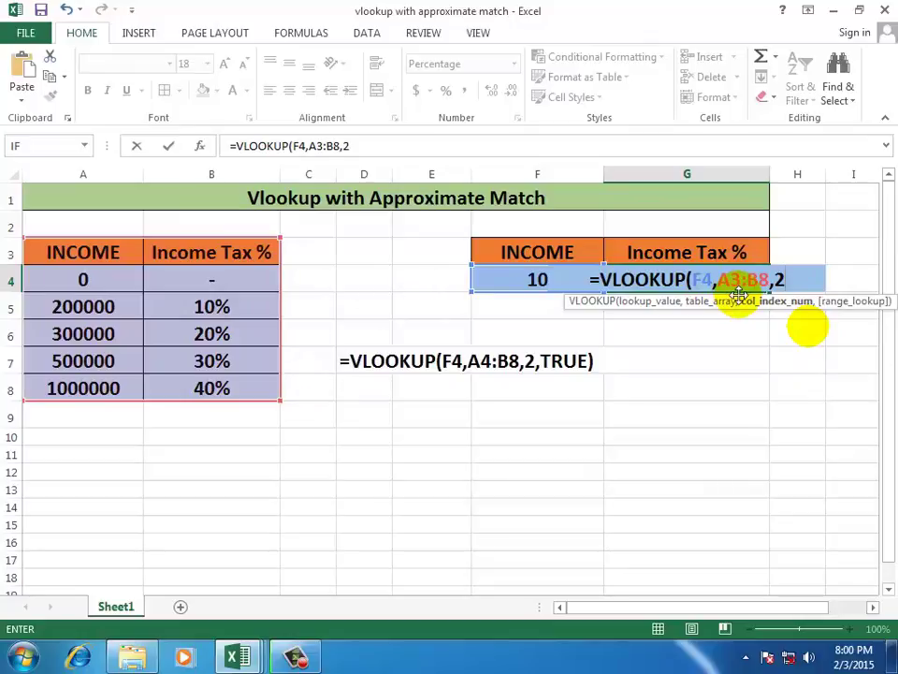
pyautogui.write(',')
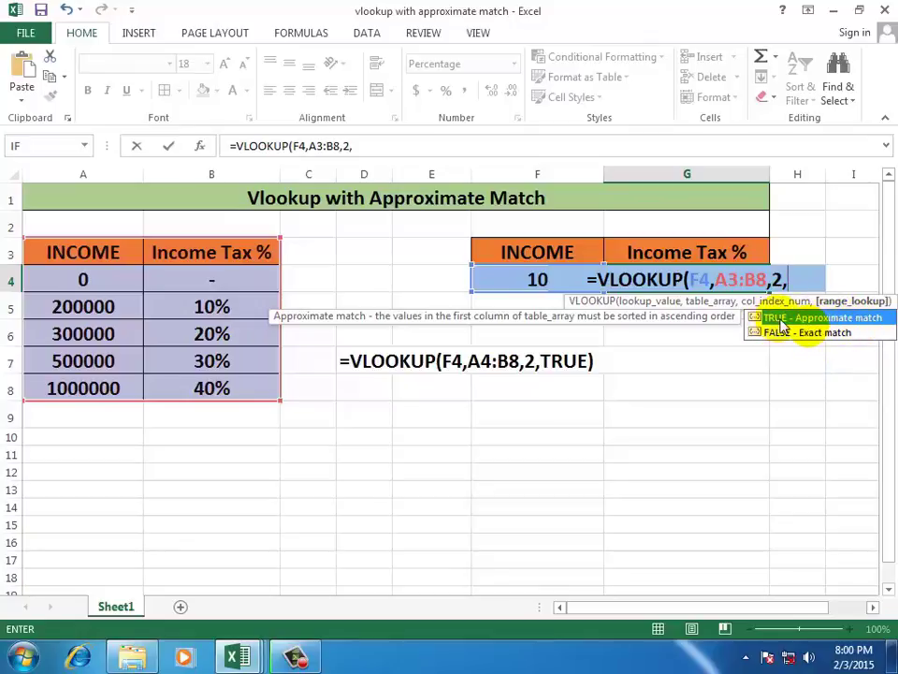
pyautogui.write('TR')
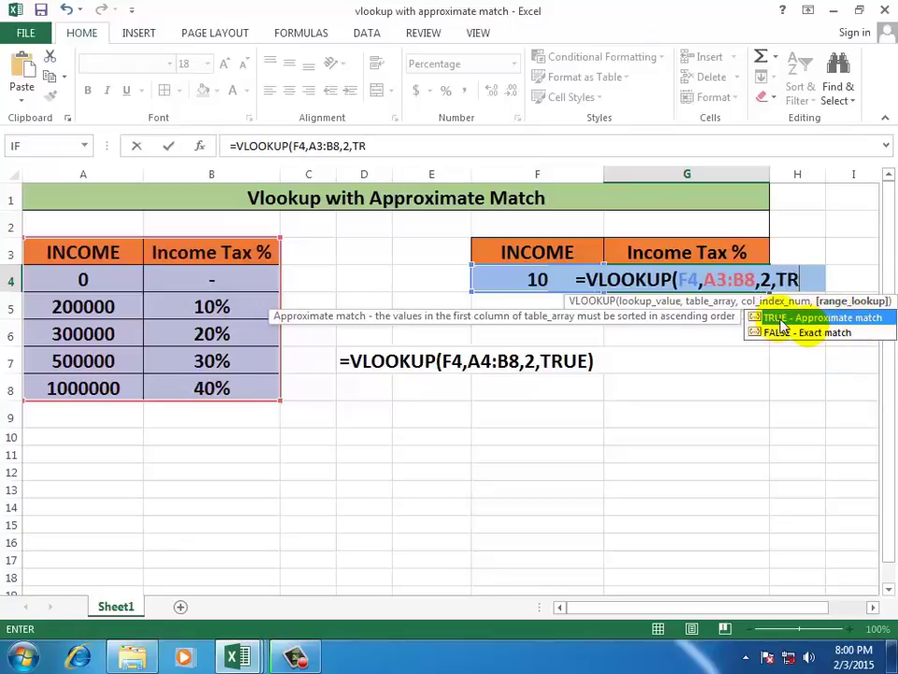
pyautogui.write('UE')
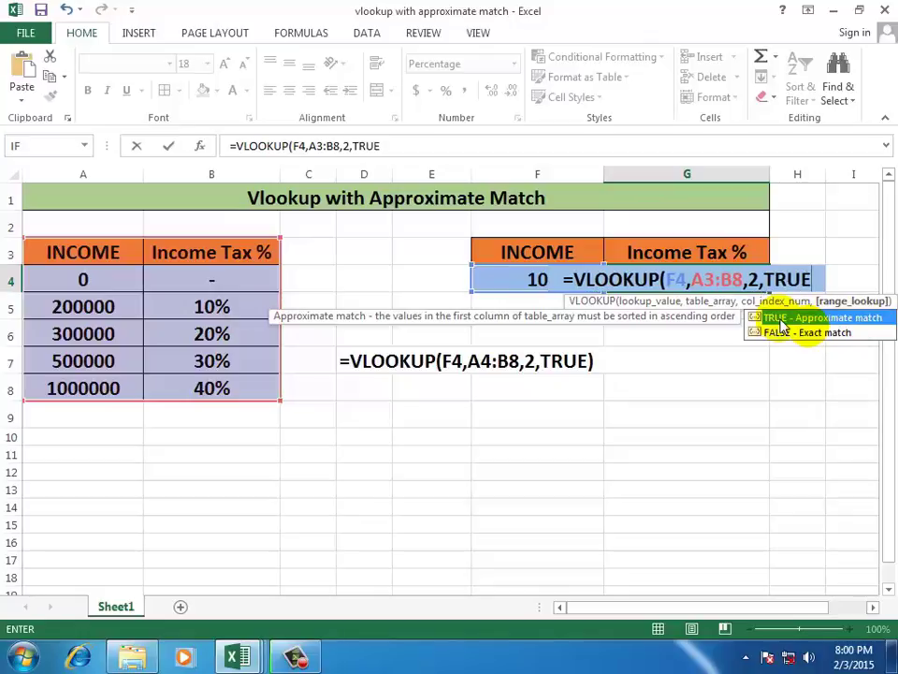
pyautogui.write(')')
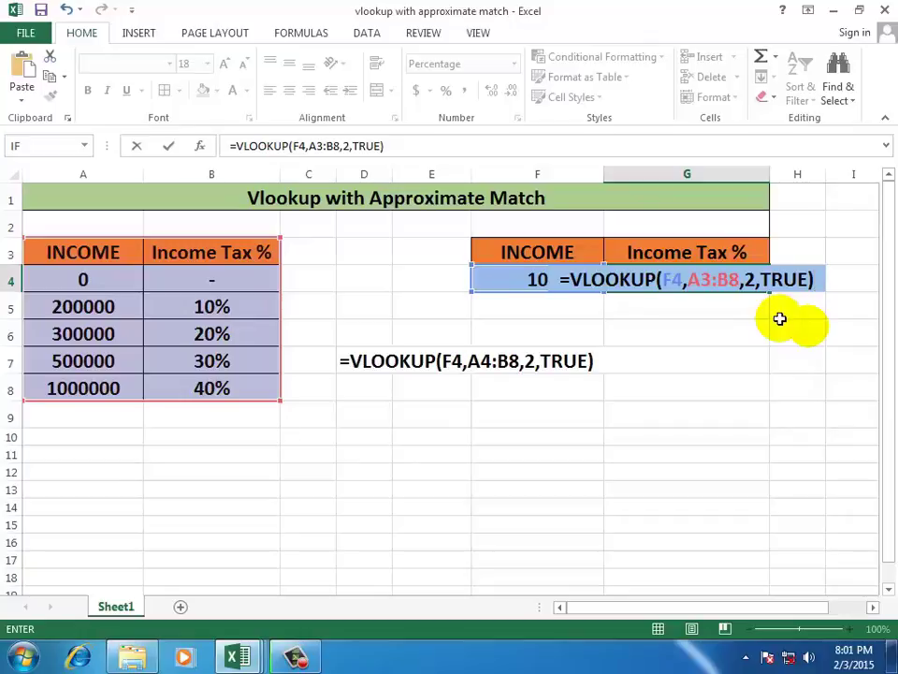
# - Commit G4's VLOOKUP and enter income 200000 in F4, returning 10%
pyautogui.press('Return')
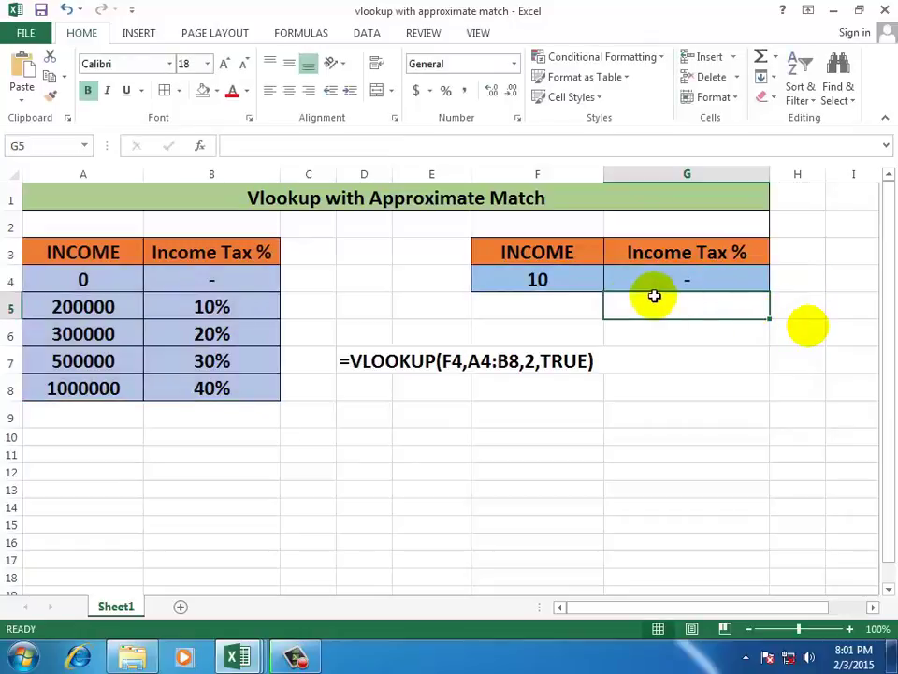
pyautogui.click(578, 285)
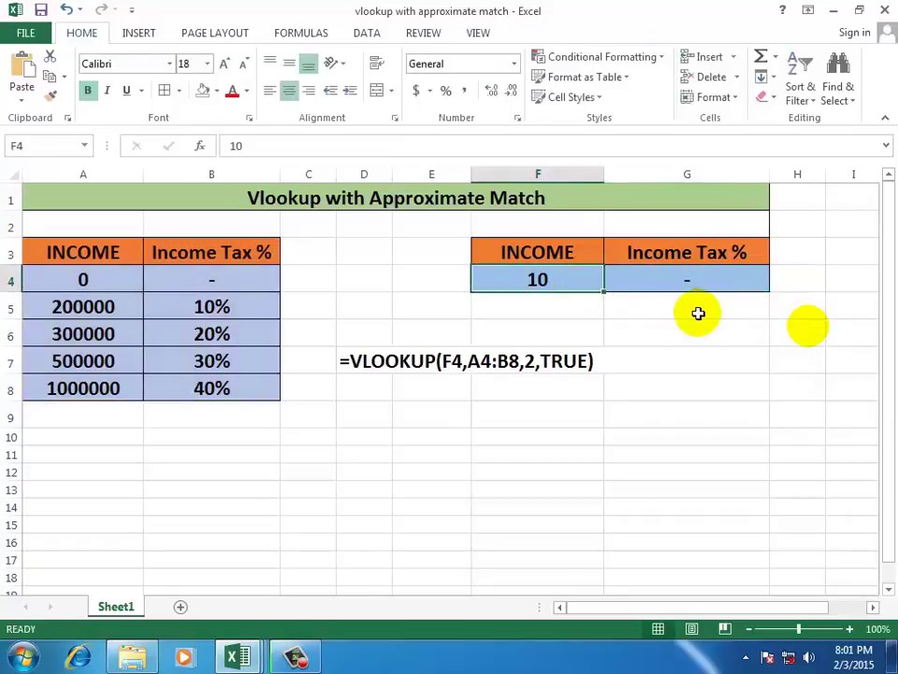
pyautogui.write('200000')
pyautogui.press('Return')
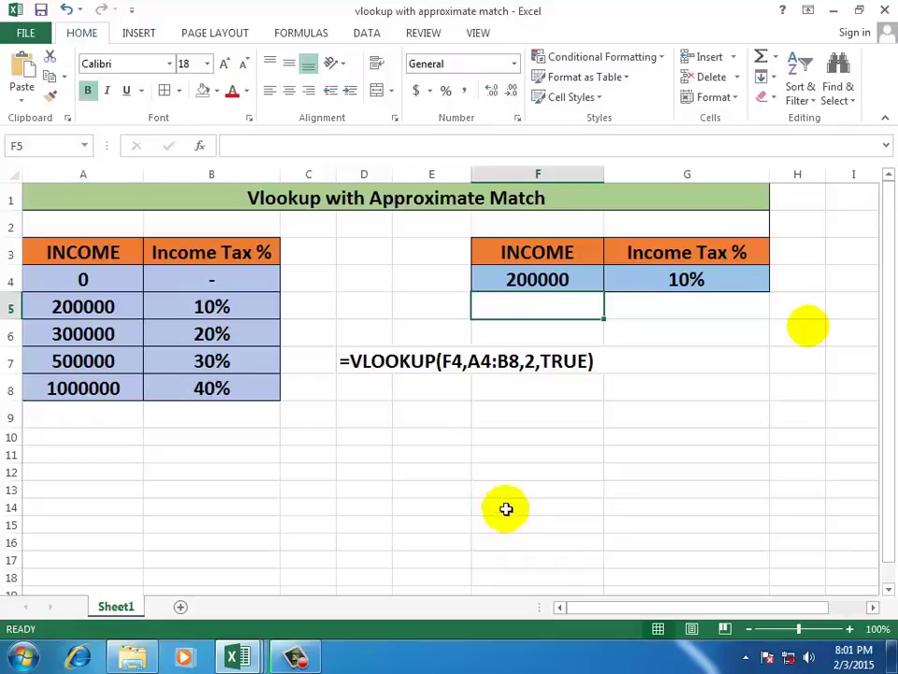
# - Replace TRUE with FALSE in G4's VLOOKUP for exact matching; it still returns 10%
pyautogui.click(656, 288)
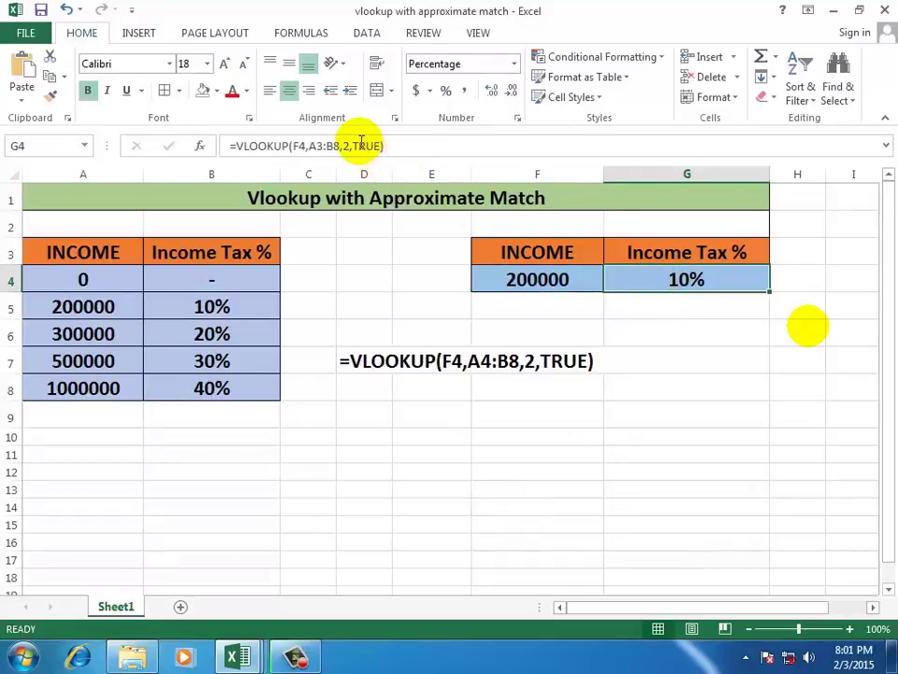
pyautogui.doubleClick(677, 279)
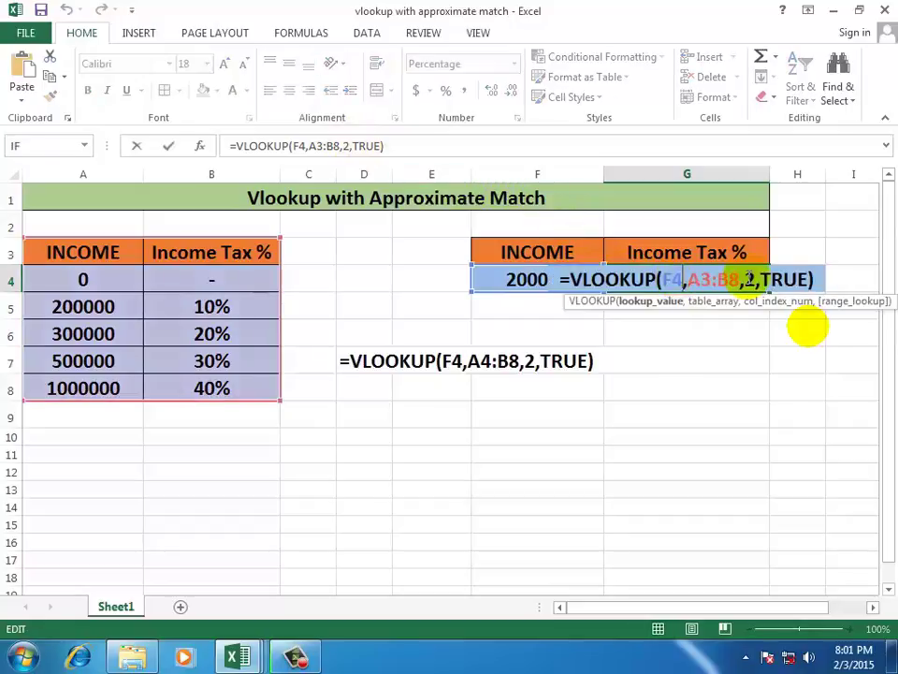
pyautogui.click(765, 276)
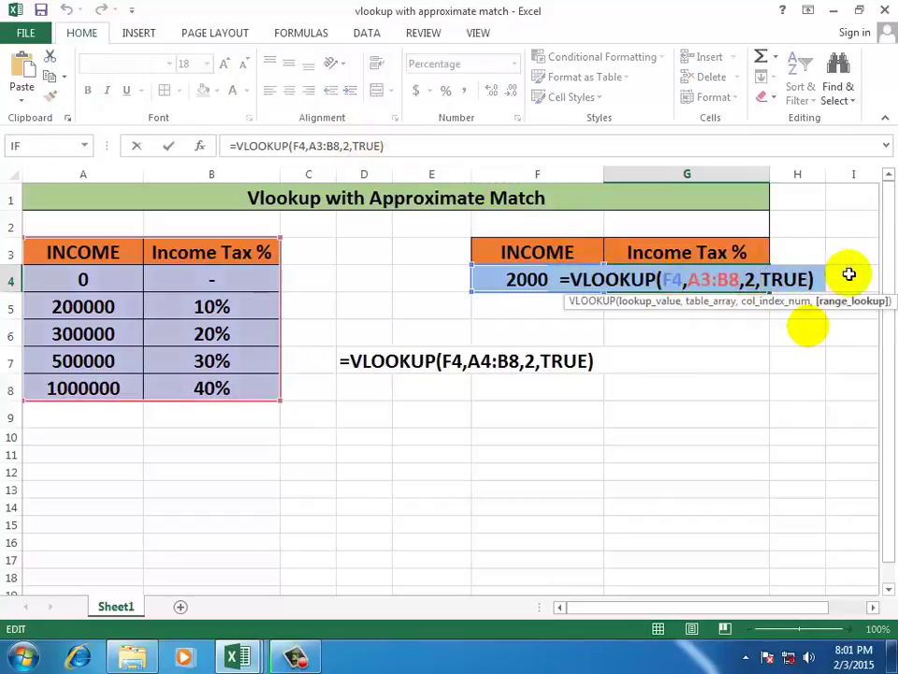
pyautogui.press('Delete')
pyautogui.press('Delete')
pyautogui.press('Delete')
pyautogui.press('Delete')
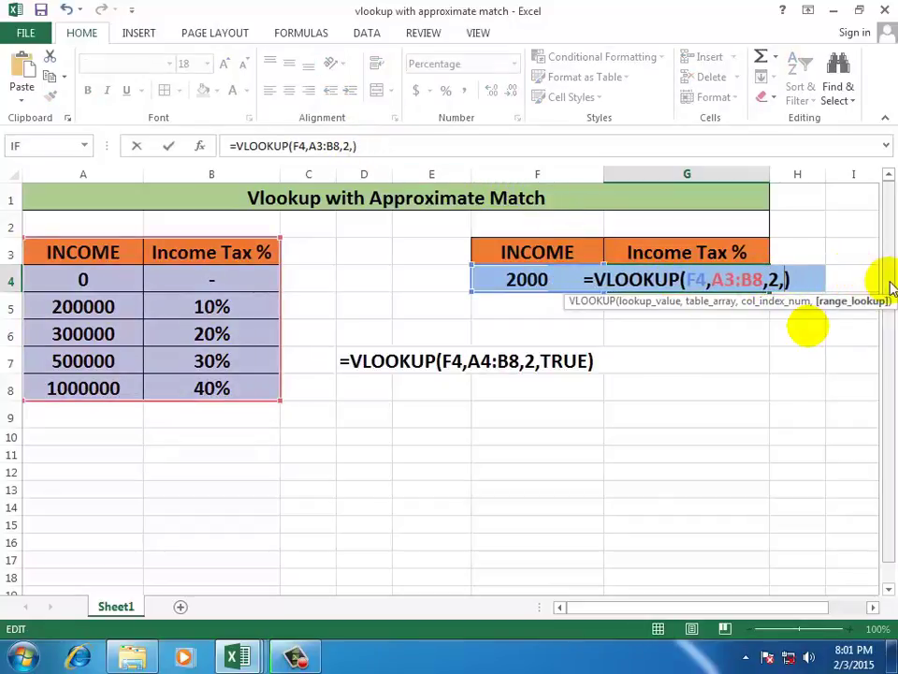
pyautogui.write('FALSE')
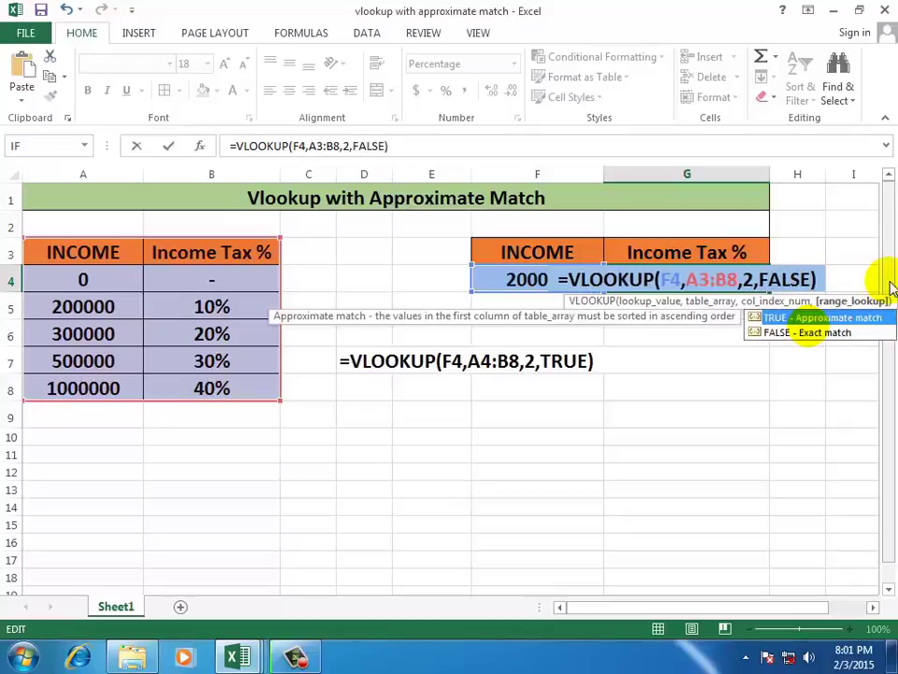
pyautogui.press('Return')
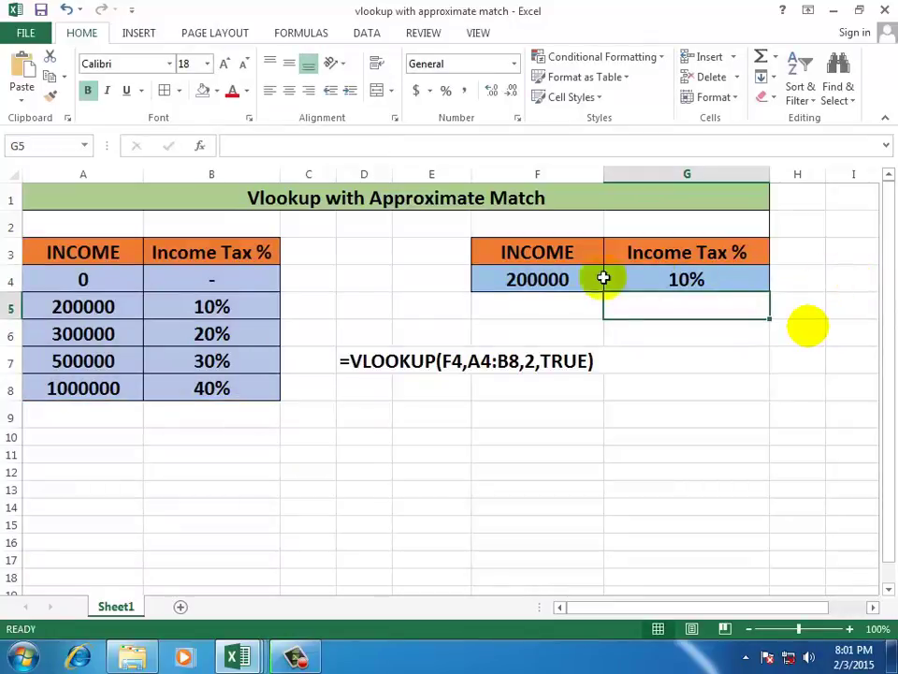
# - Enter 250000 in F4 to get #N/A, then undo back to 200000 and the TRUE formula
pyautogui.click(542, 279)
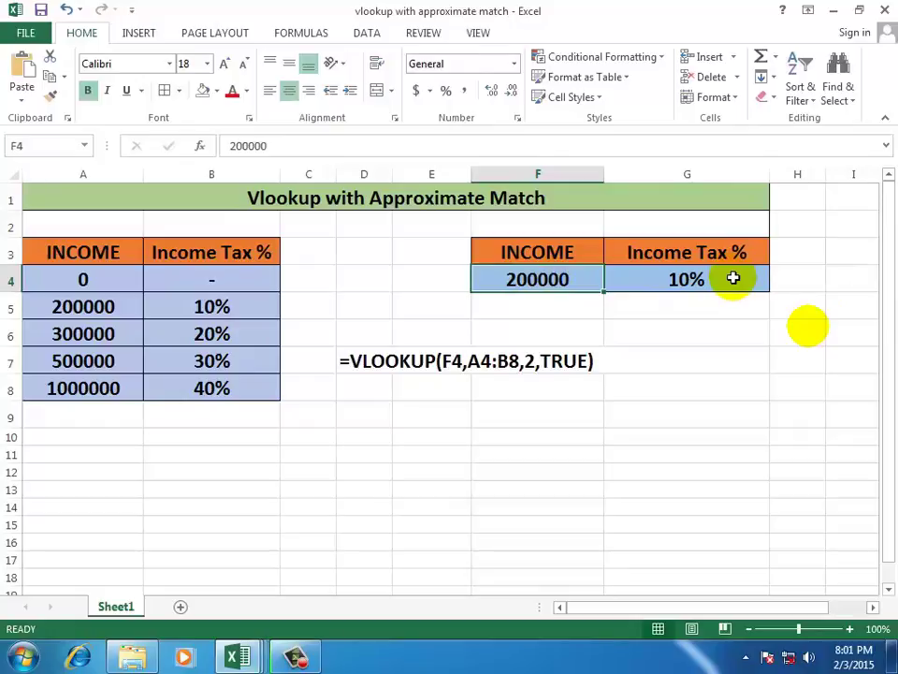
pyautogui.write('250000')
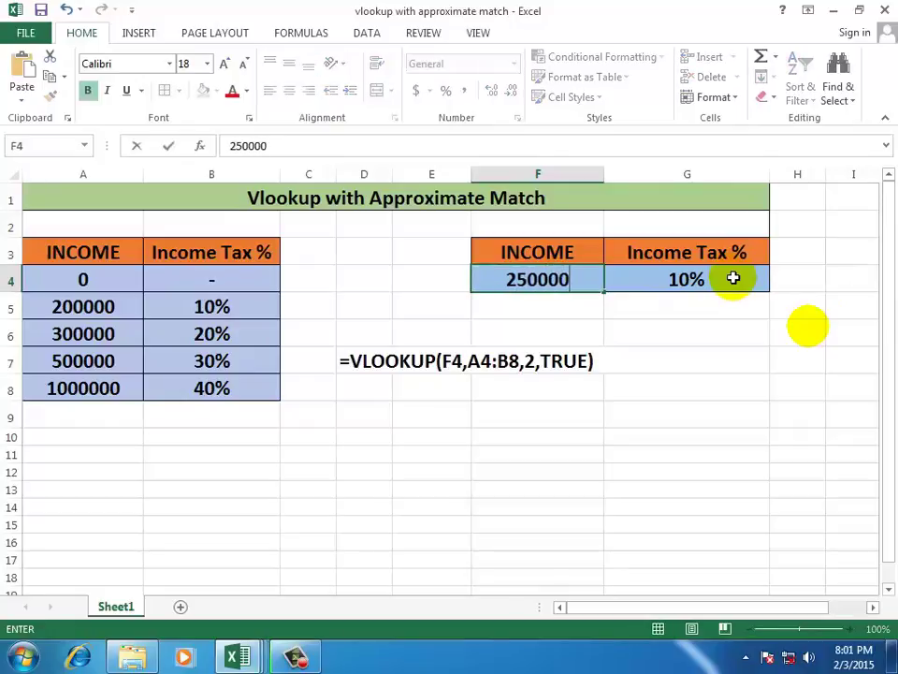
pyautogui.hotkey('ctrl', 'Return')
pyautogui.press('Return')
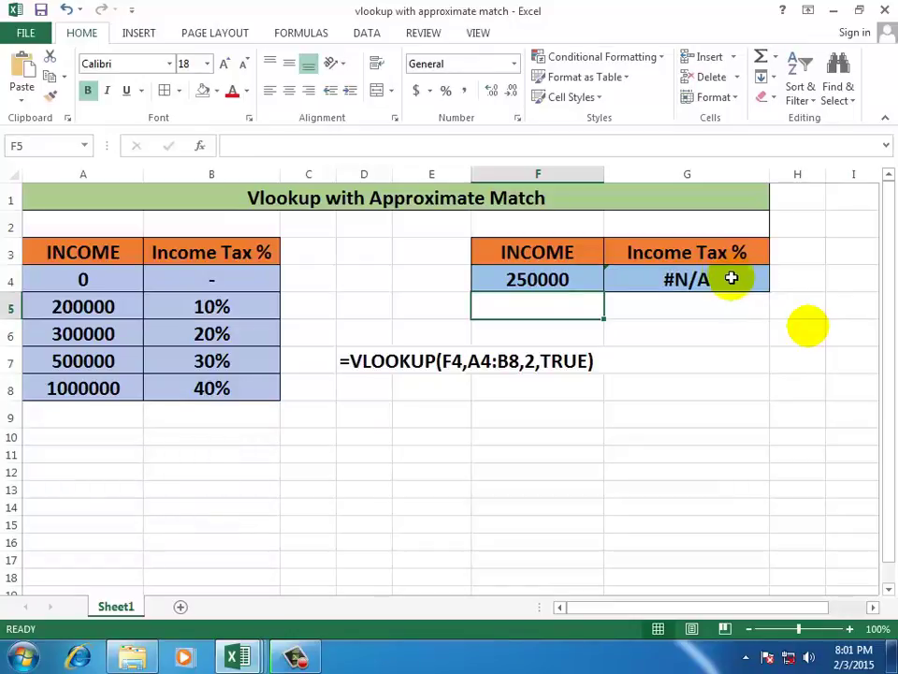
pyautogui.hotkey('ctrl', 'z')
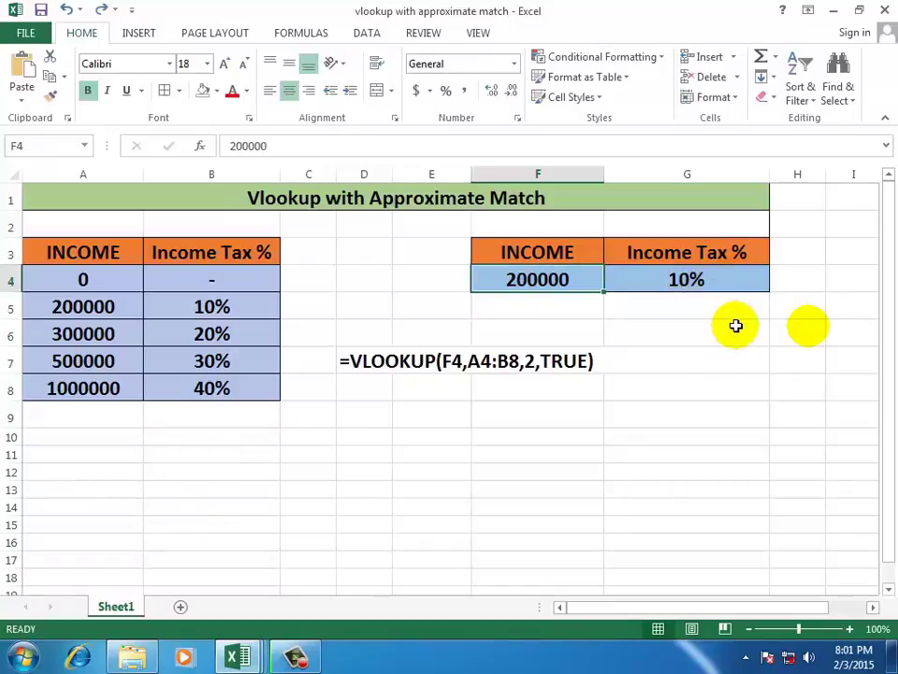
pyautogui.press('Right')
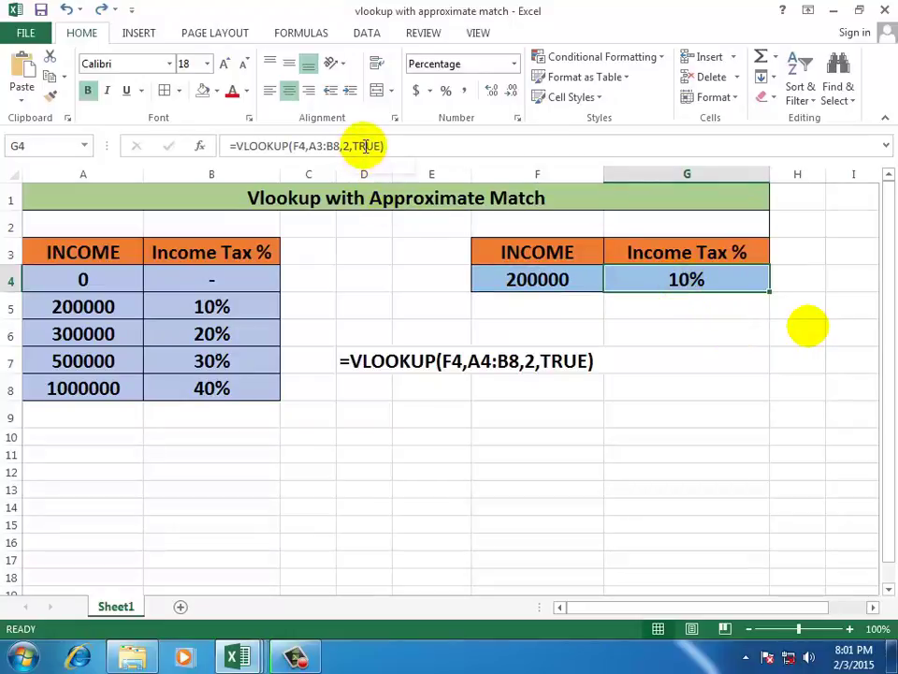
pyautogui.click(660, 363)
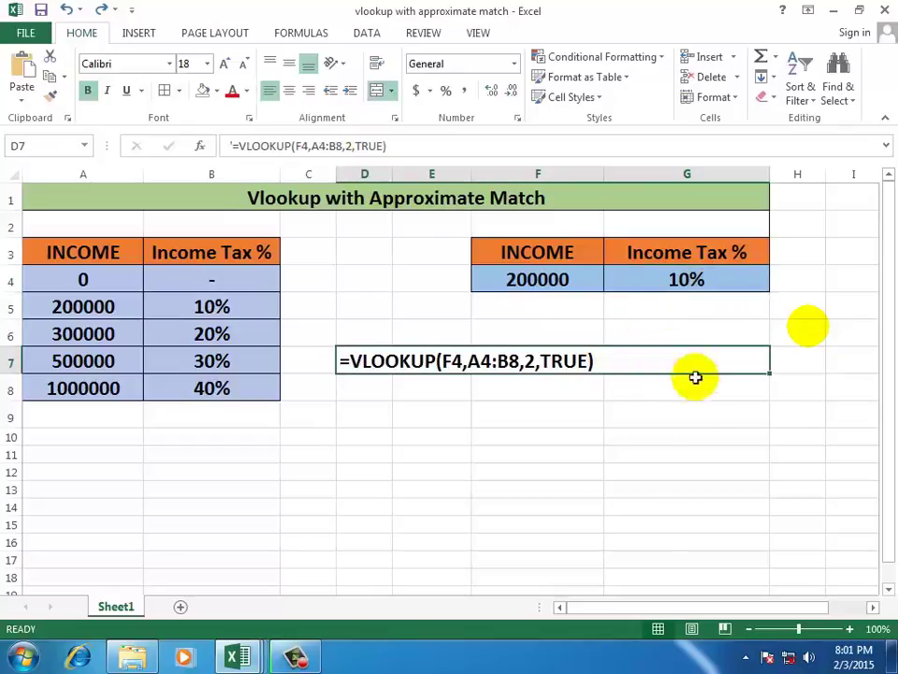
pyautogui.click(682, 451)
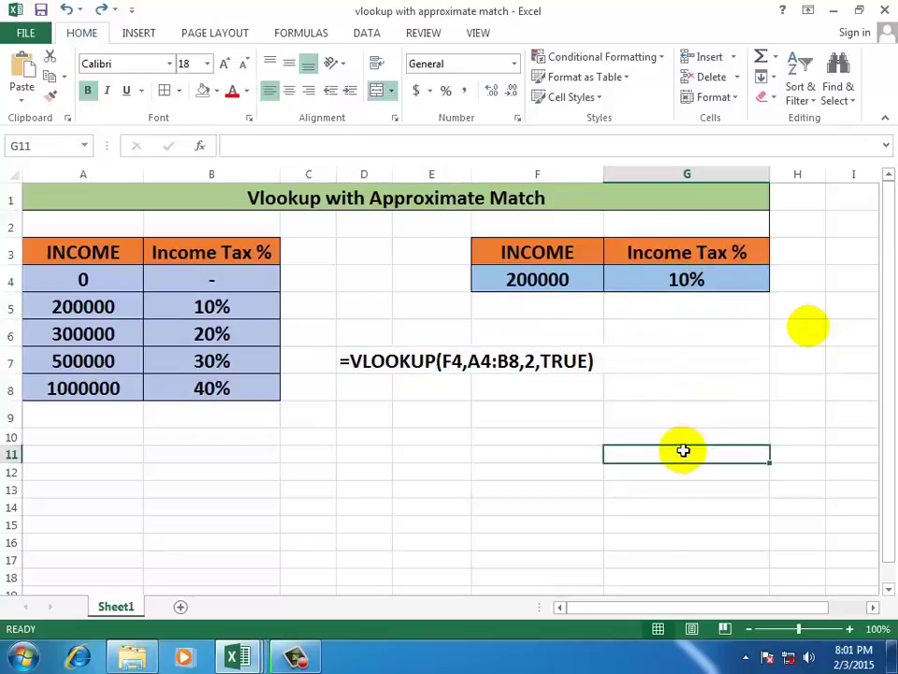
pyautogui.click(596, 468)
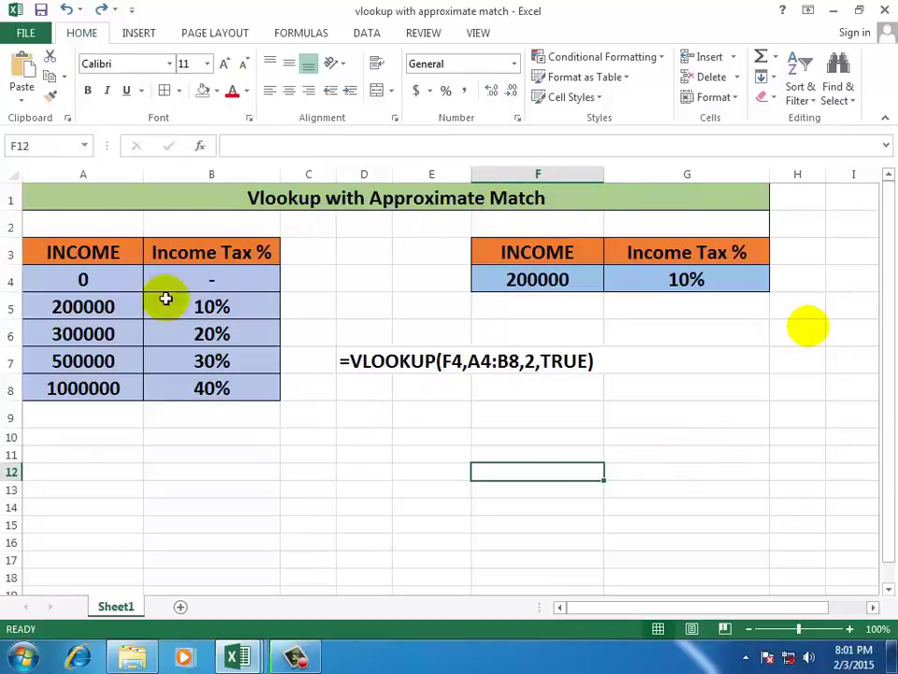
pyautogui.moveTo(74, 245)
pyautogui.mouseDown()
pyautogui.moveTo(282, 349)
pyautogui.moveTo(268, 404)
pyautogui.moveTo(388, 389)
pyautogui.moveTo(254, 381)
pyautogui.mouseUp()
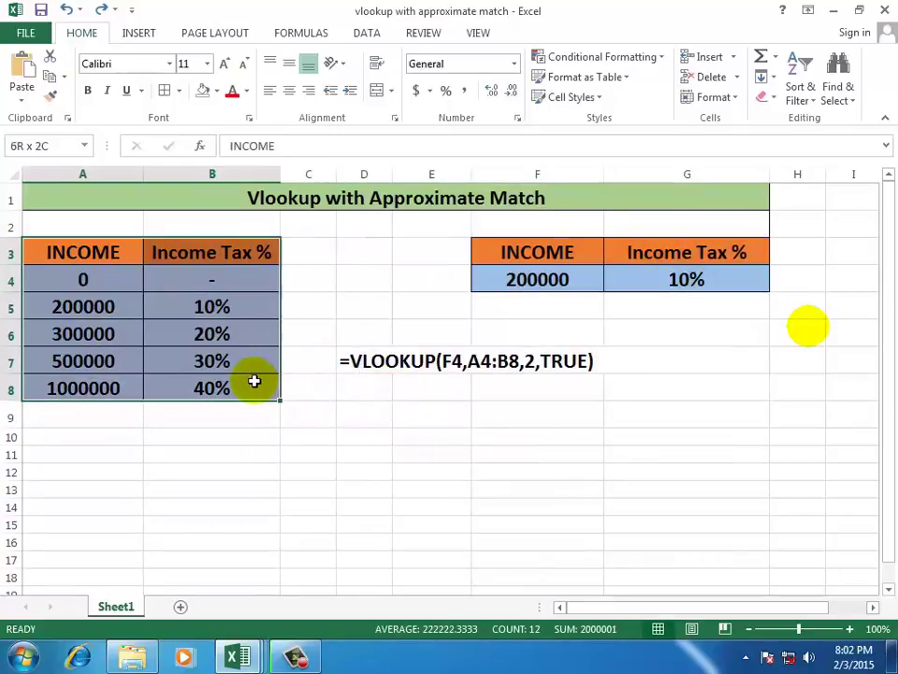
pyautogui.click(349, 440)
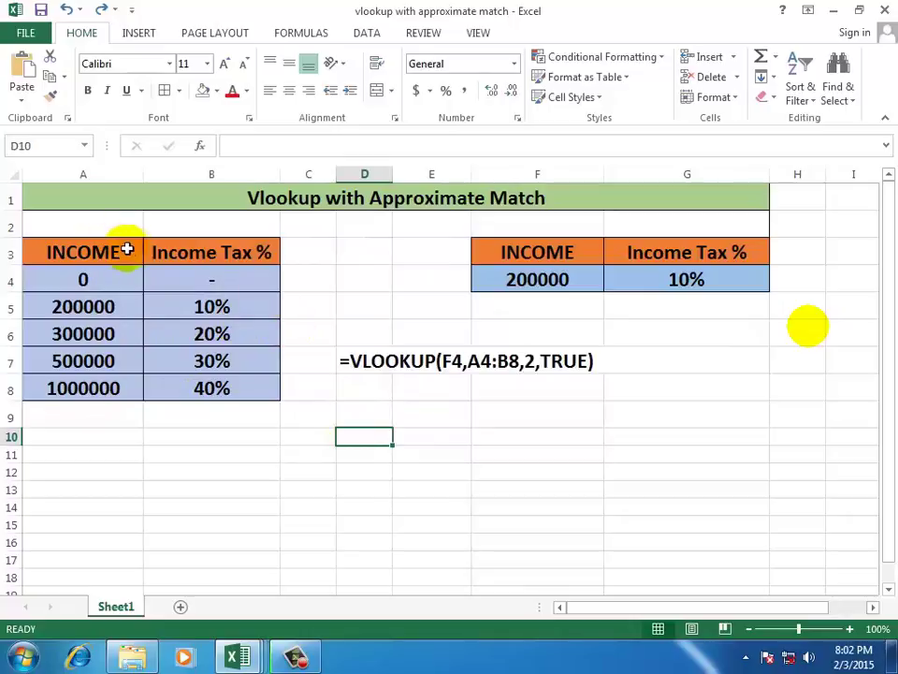
pyautogui.click(372, 457)
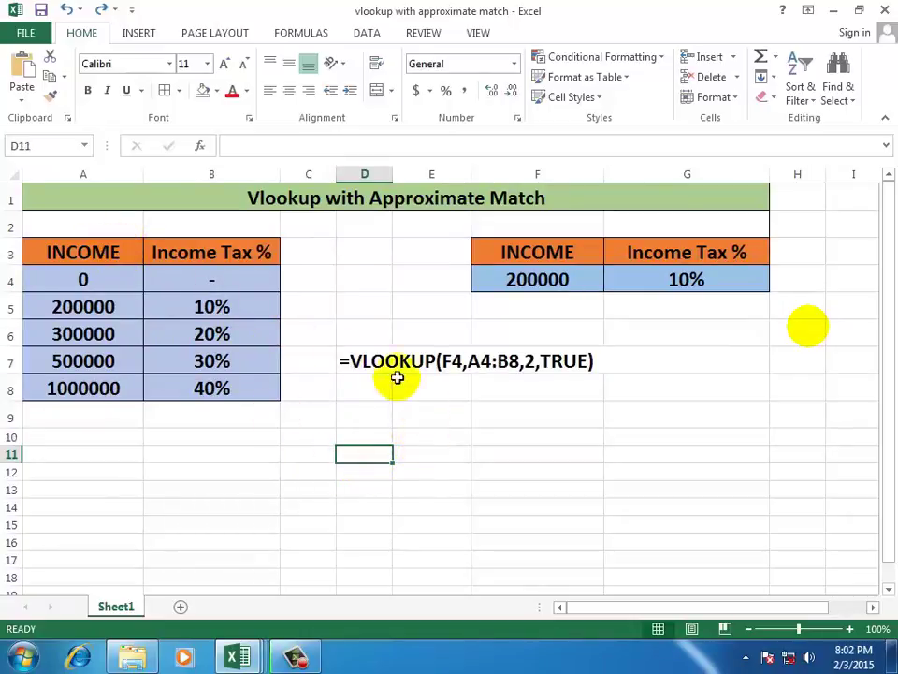
pyautogui.moveTo(117, 277); pyautogui.dragTo(172, 388)
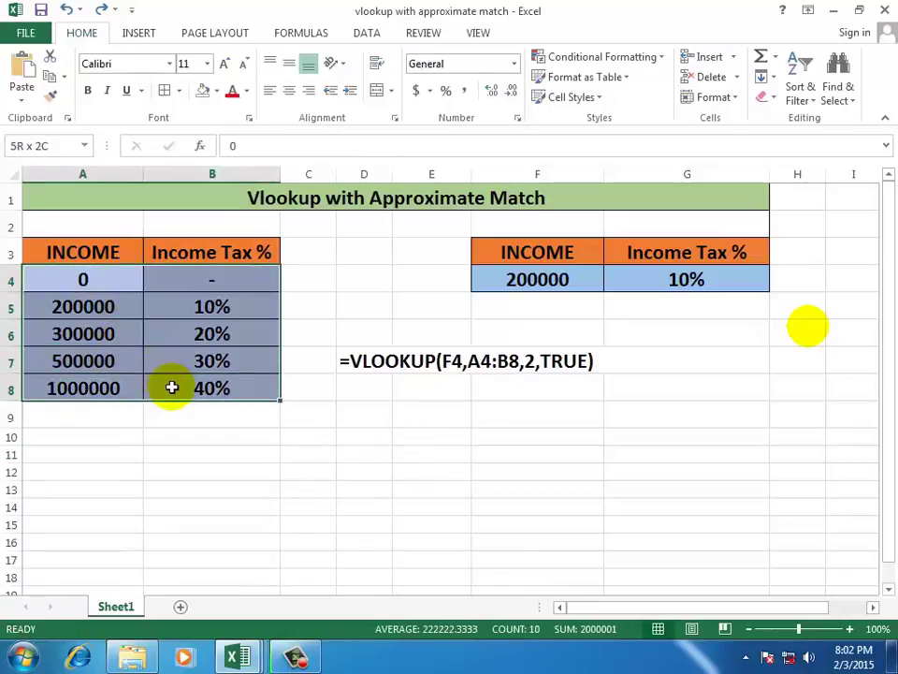
pyautogui.click(149, 438)
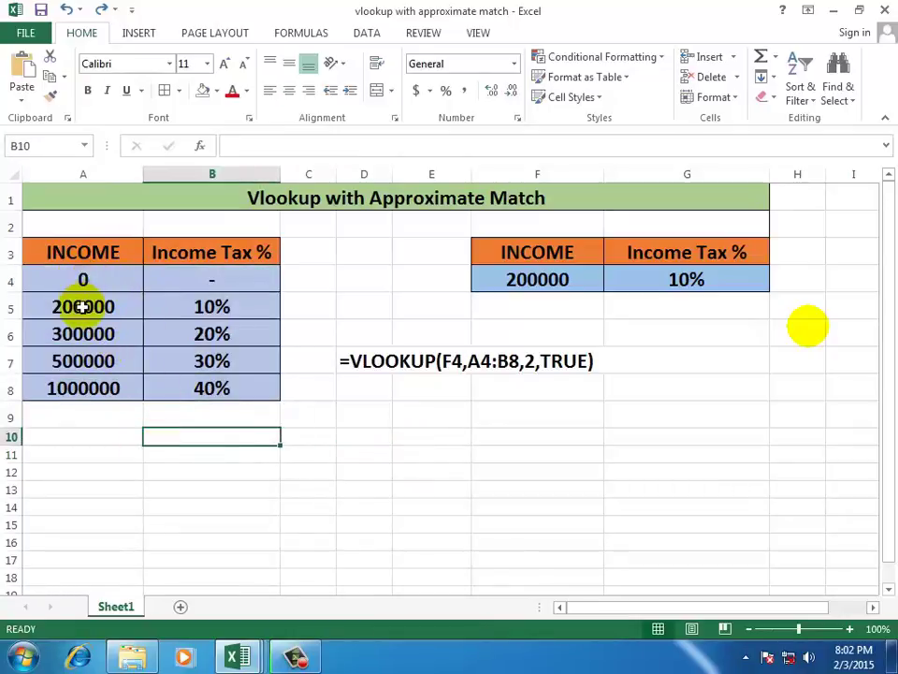
pyautogui.click(85, 309)
pyautogui.click(78, 279)
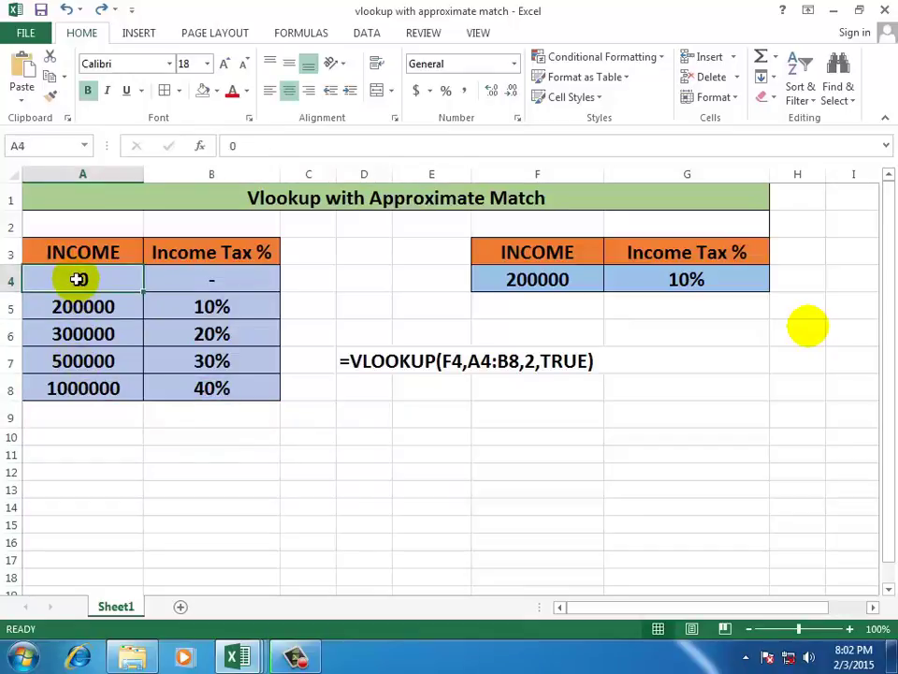